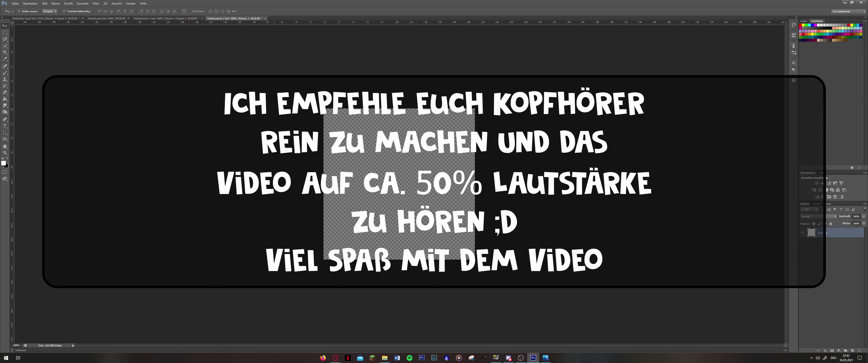
# Zoom in and out on the raised peace-sign hand to inspect its edge.
pyautogui.scroll(-2, 274, 172)
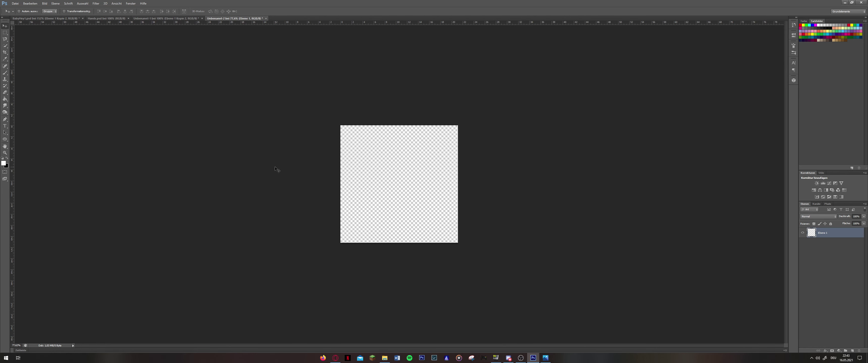
pyautogui.scroll(-2, 276, 169)
pyautogui.scroll(2, 278, 168)
pyautogui.scroll(-3, 279, 169)
pyautogui.scroll(3, 279, 166)
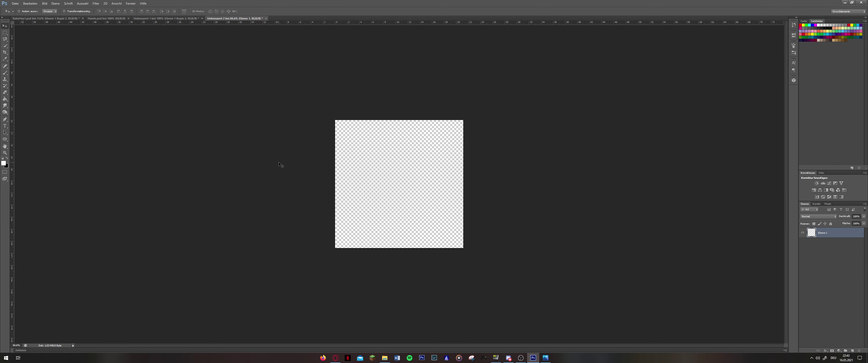
pyautogui.scroll(-7, 320, 111)
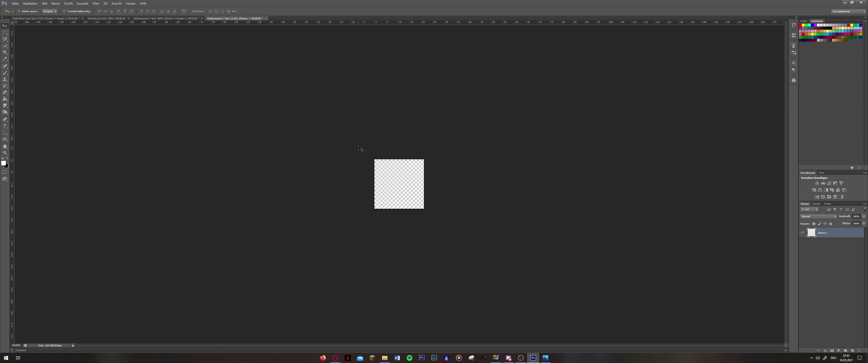
pyautogui.scroll(5, 358, 136)
pyautogui.scroll(5, 357, 133)
pyautogui.scroll(1, 356, 132)
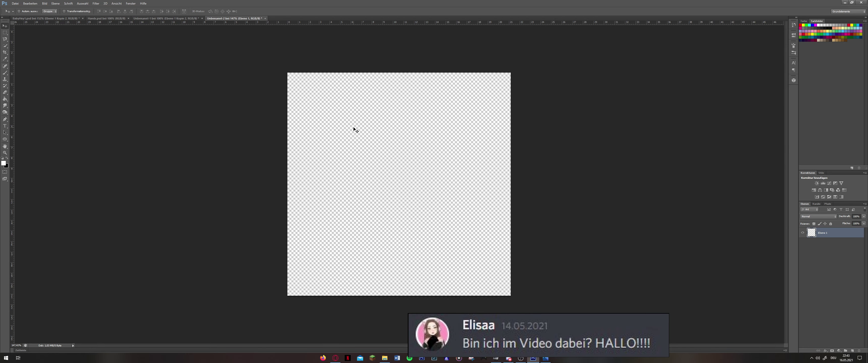
pyautogui.scroll(-4, 354, 129)
pyautogui.scroll(3, 354, 125)
pyautogui.scroll(-2, 350, 126)
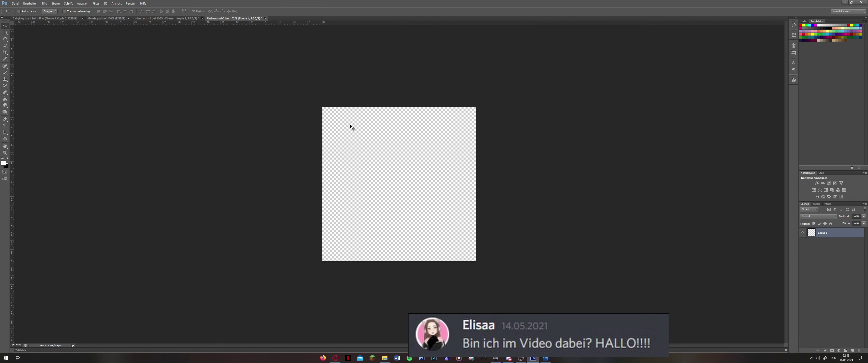
pyautogui.scroll(1, 352, 127)
pyautogui.scroll(2, 351, 128)
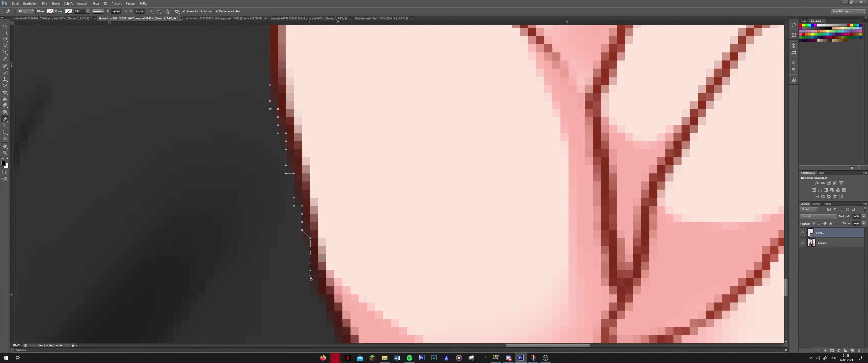
# Continue the Pen outline along the hand edge, undo a stray shape, and fit the image.
pyautogui.moveTo(349, 163); pyautogui.dragTo(297, 142)
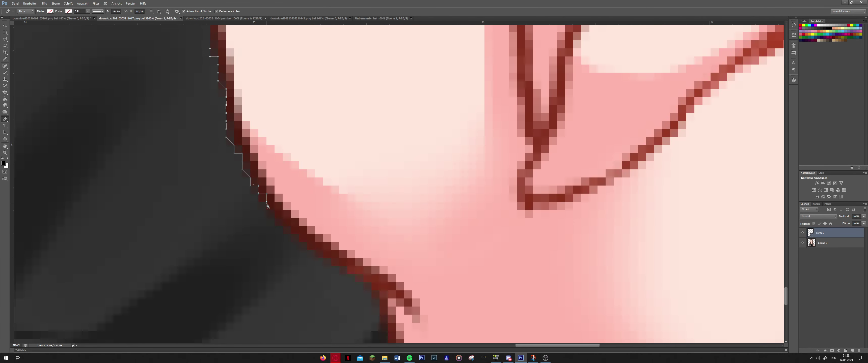
pyautogui.click(259, 202)
pyautogui.hotkey('ctrl', 'z')
pyautogui.hotkey('ctrl', 'z')
pyautogui.hotkey('ctrl', 'z')
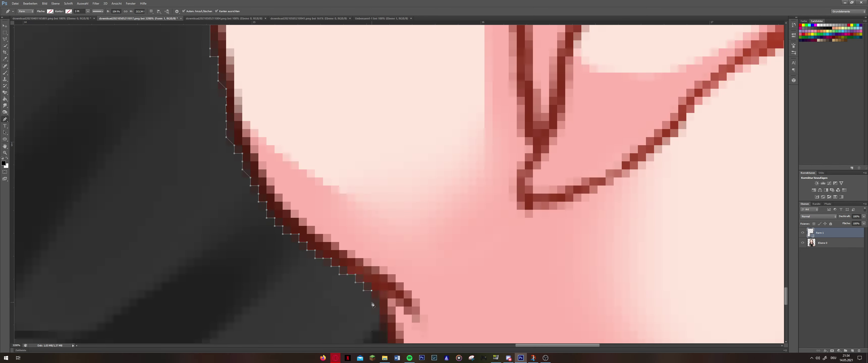
pyautogui.moveTo(387, 327); pyautogui.dragTo(360, 127)
pyautogui.hotkey('ctrl', '0')
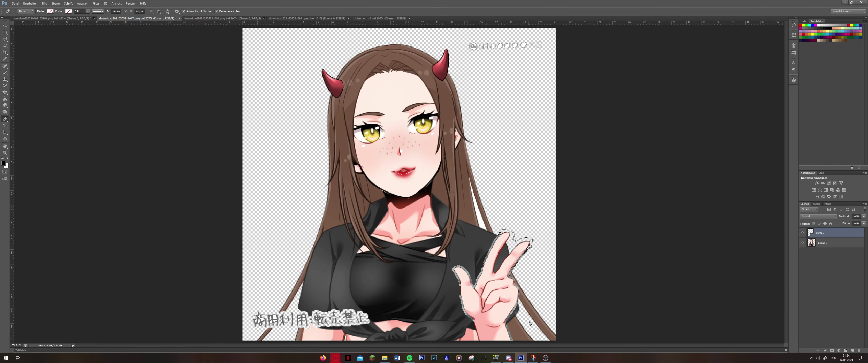
# Refine the hand selection's edge with a 72,8 radius, then reopen Refine Edge to check it.
pyautogui.scroll(3, 528, 313)
pyautogui.moveTo(528, 304); pyautogui.dragTo(506, 188)
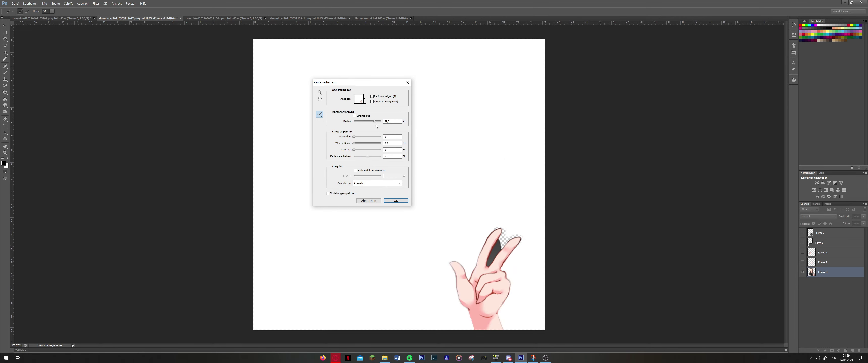
pyautogui.moveTo(354, 123); pyautogui.dragTo(375, 122)
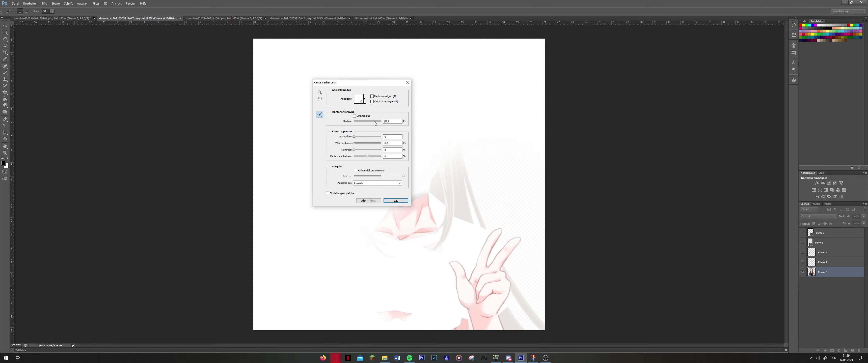
pyautogui.press('Return')
pyautogui.scroll(3, 460, 230)
pyautogui.scroll(3, 461, 229)
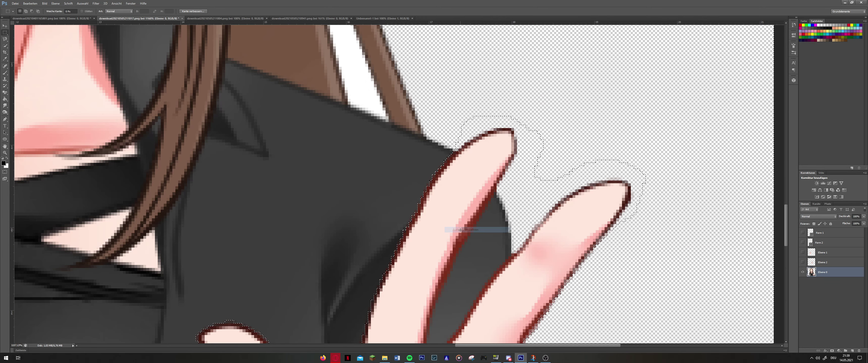
pyautogui.rightClick(447, 222)
pyautogui.click(460, 240)
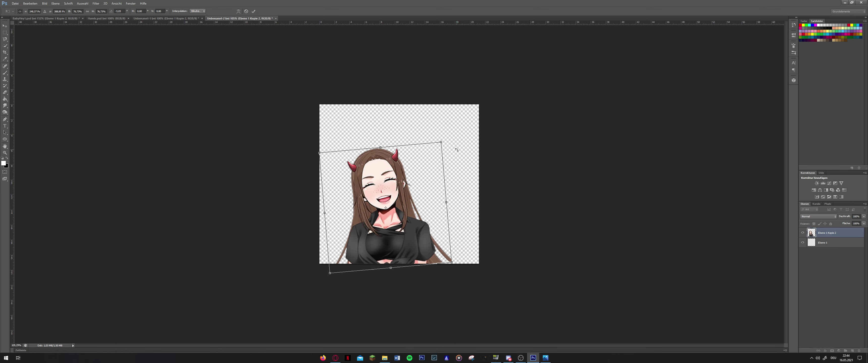
# Cancel the Free Transform so the laughing girl stays unrotated.
pyautogui.press('Escape')
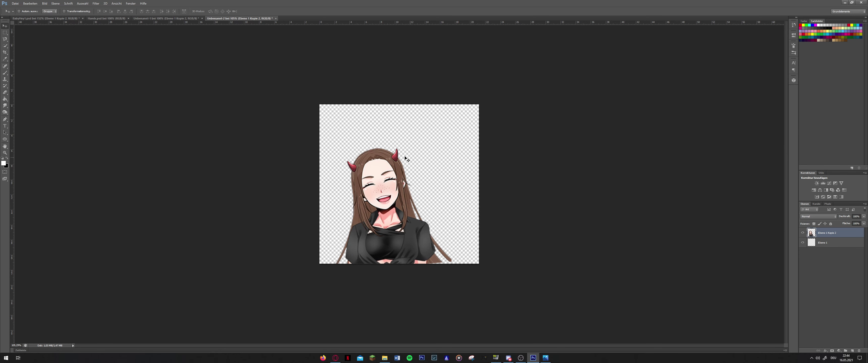
# Drag the hand 1 layer from Hands.psd into the Unbenannt-2 emote canvas.
pyautogui.click(114, 19)
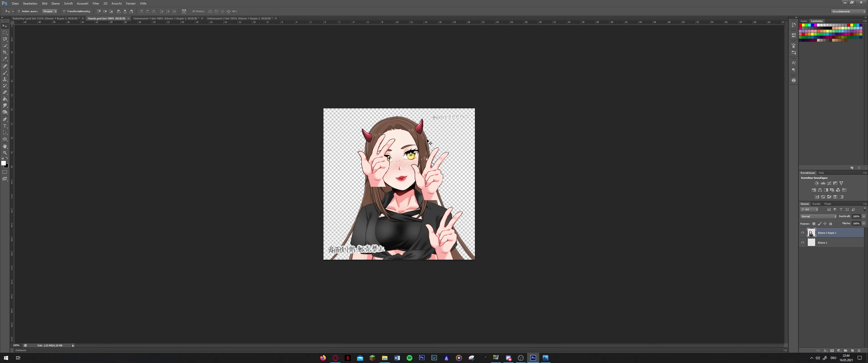
pyautogui.click(840, 273)
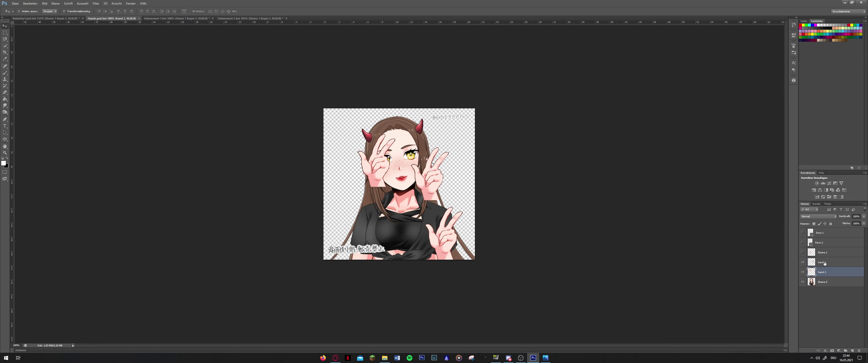
pyautogui.click(827, 263)
pyautogui.click(803, 263)
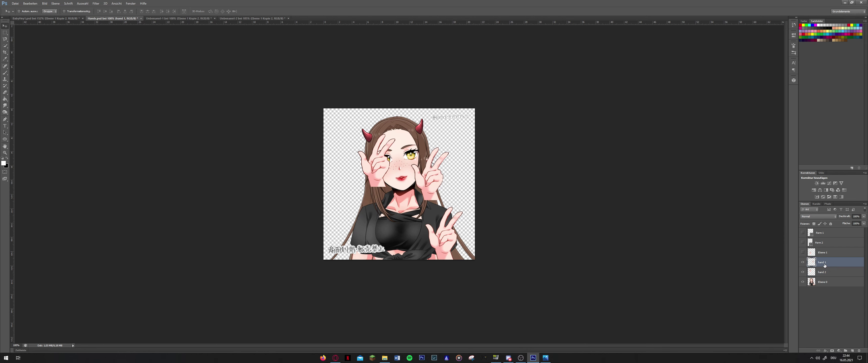
pyautogui.click(835, 273)
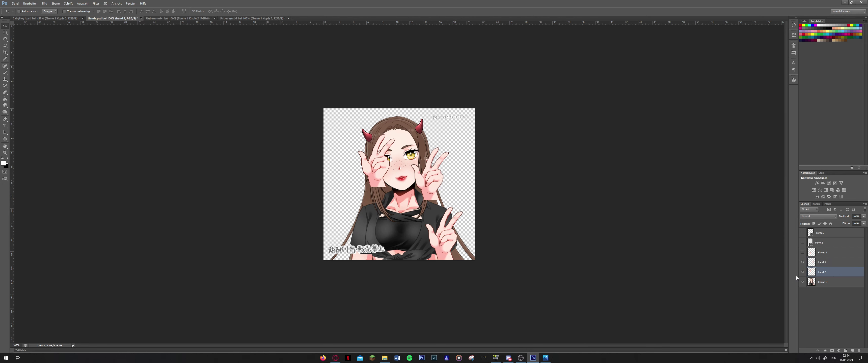
pyautogui.click(822, 263)
pyautogui.moveTo(431, 175); pyautogui.dragTo(381, 163)
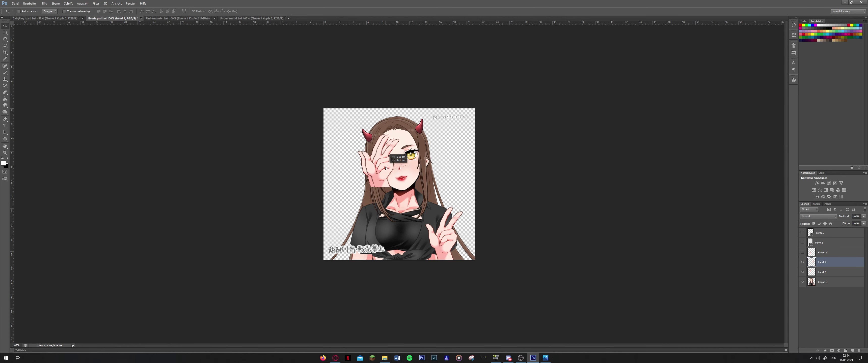
pyautogui.moveTo(251, 19); pyautogui.dragTo(427, 257)
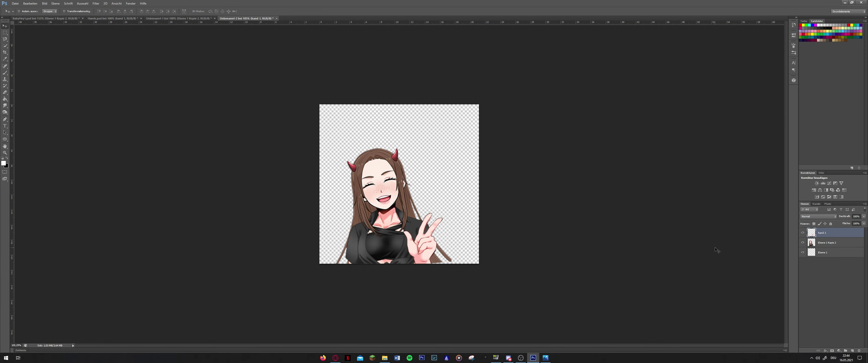
# Tilt and enlarge the peace-sign hand, then nudge it left and down beside the girl's face.
pyautogui.click(824, 243)
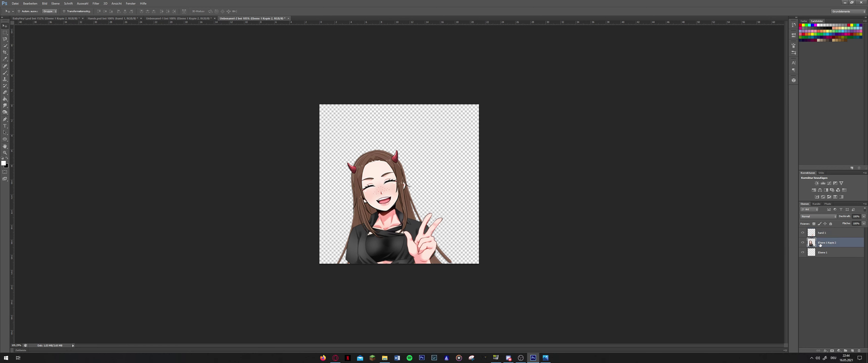
pyautogui.click(822, 233)
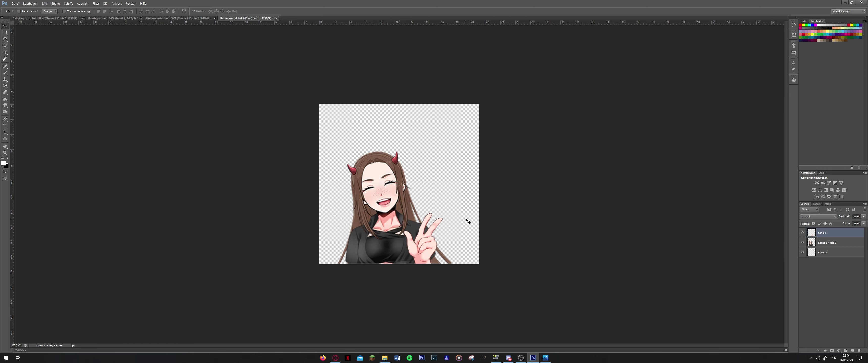
pyautogui.hotkey('ctrl', 't')
pyautogui.moveTo(494, 221); pyautogui.dragTo(507, 213)
pyautogui.moveTo(442, 213); pyautogui.dragTo(445, 220)
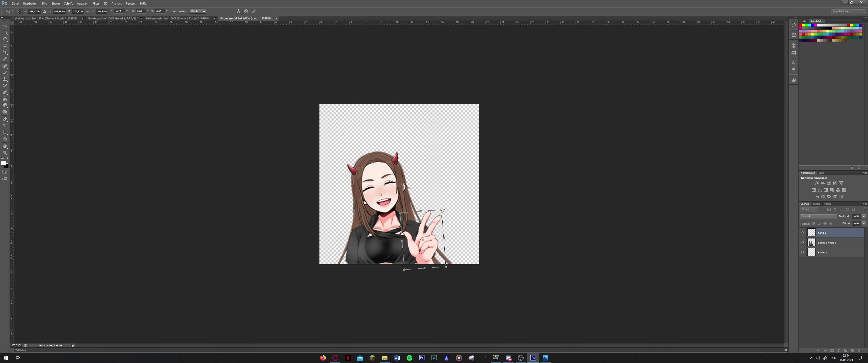
pyautogui.press('Return')
pyautogui.press('Left')
pyautogui.press('Left')
pyautogui.press('Left')
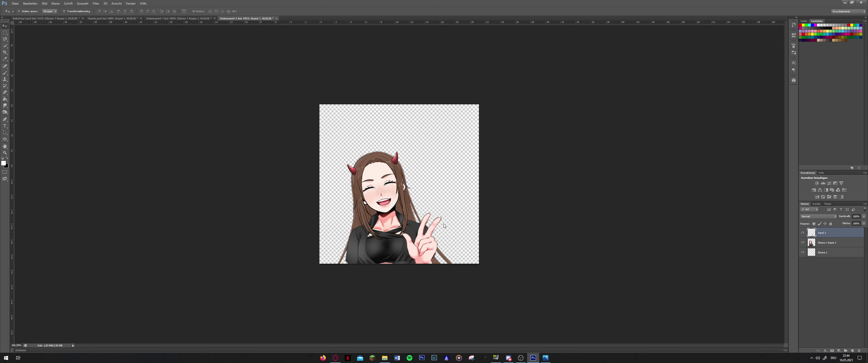
pyautogui.press('Down')
pyautogui.press('Down')
pyautogui.press('Down')
pyautogui.press('Left')
pyautogui.press('Left')
pyautogui.press('Left')
pyautogui.press('Left')
pyautogui.press('Left')
pyautogui.press('Left')
pyautogui.press('Left')
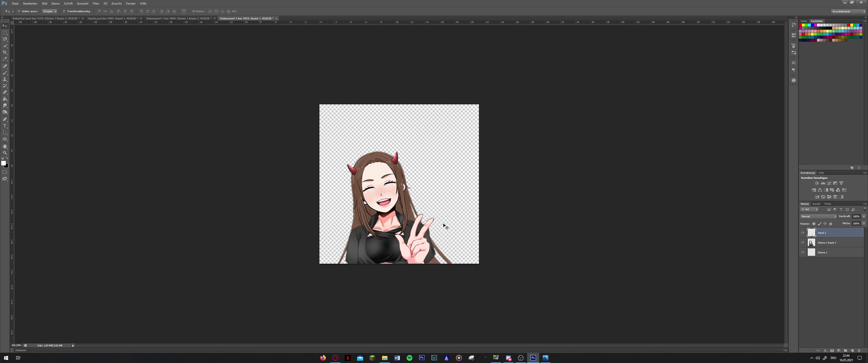
pyautogui.press('Left')
pyautogui.press('Left')
pyautogui.press('Left')
pyautogui.press('Left')
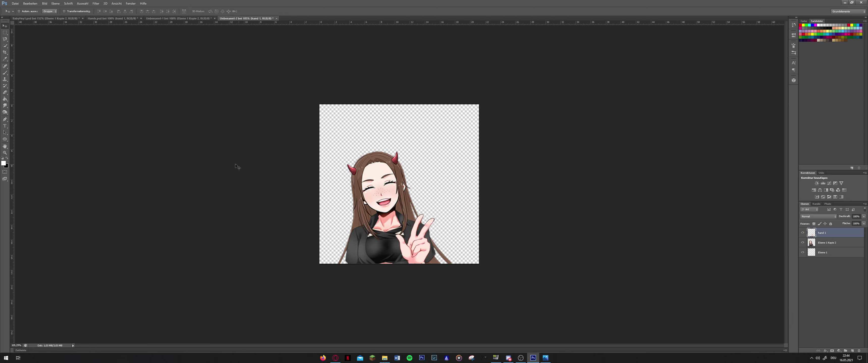
# Add a 'HEY' text layer above the girl's head and move it down-right.
pyautogui.press('t')
pyautogui.press('t')
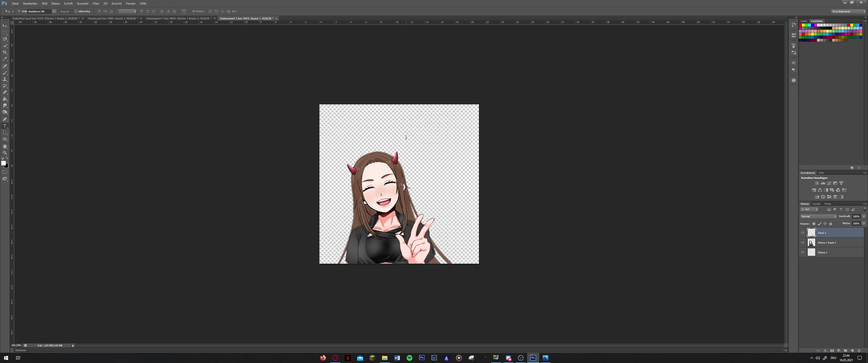
pyautogui.click(406, 138)
pyautogui.write('HE')
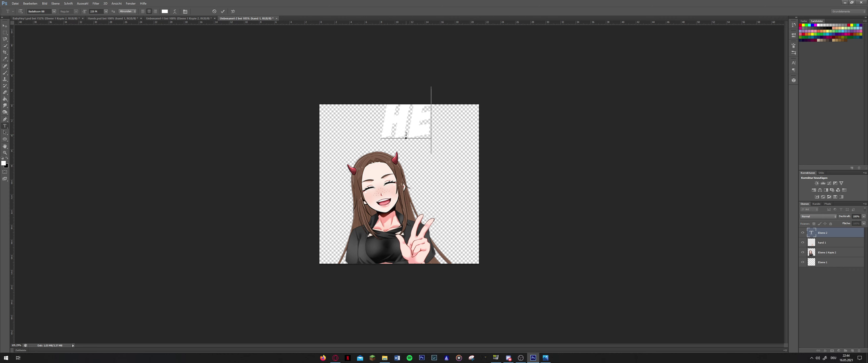
pyautogui.write('Y')
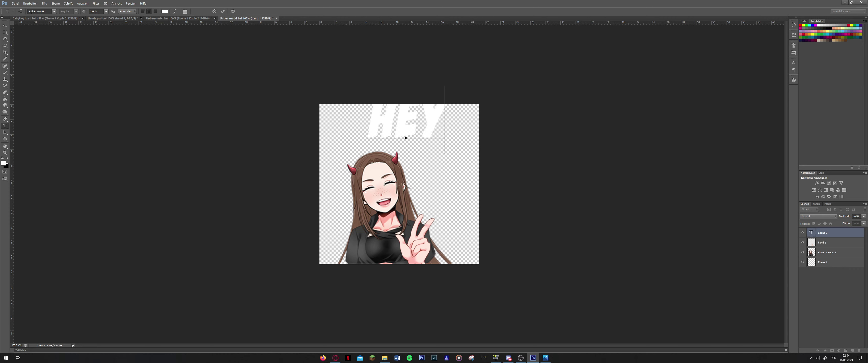
pyautogui.hotkey('ctrl', 'Return')
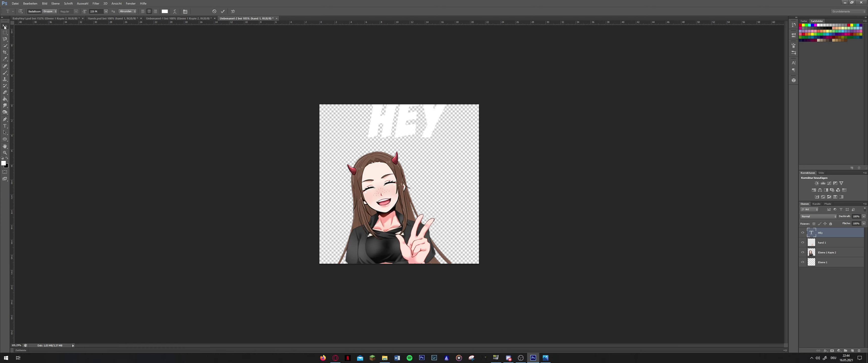
pyautogui.press('v')
pyautogui.moveTo(431, 140); pyautogui.dragTo(424, 131)
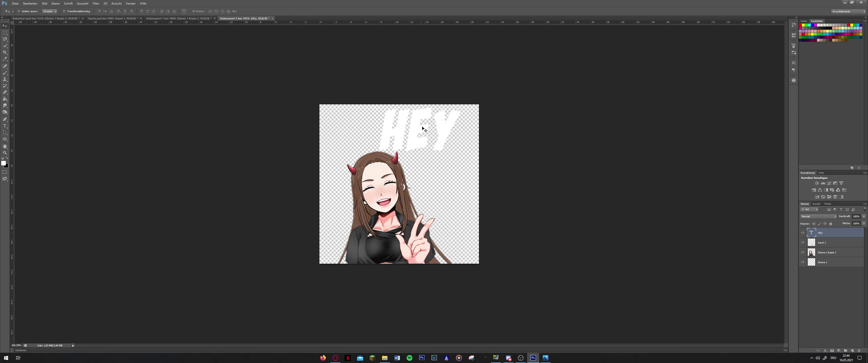
# Rotate the HEY text a few degrees clockwise and shift it slightly right.
pyautogui.hotkey('ctrl', 't')
pyautogui.moveTo(496, 142); pyautogui.dragTo(495, 146)
pyautogui.press('Return')
pyautogui.hotkey('ctrl', 't')
pyautogui.moveTo(516, 169)
pyautogui.mouseDown()
pyautogui.moveTo(499, 184)
pyautogui.moveTo(505, 165)
pyautogui.mouseUp()
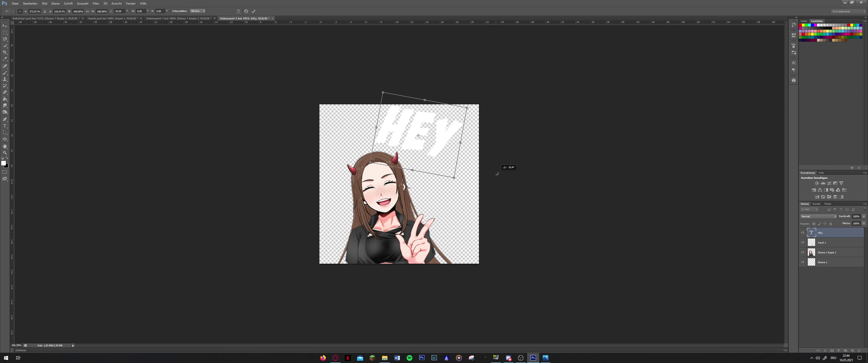
pyautogui.moveTo(432, 147); pyautogui.dragTo(444, 147)
pyautogui.press('Return')
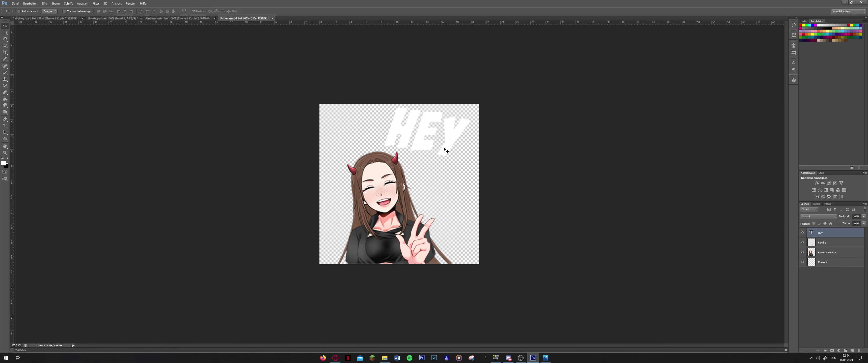
pyautogui.click(828, 252)
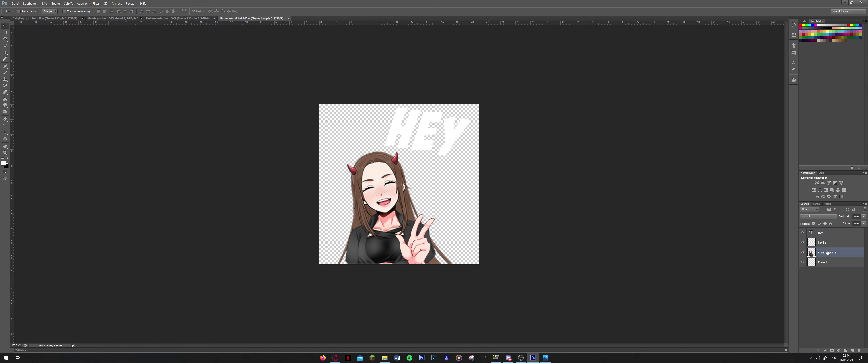
# Rotate the girl and hand layers together slightly.
pyautogui.keyDown('shift'); pyautogui.click(820, 243); pyautogui.keyUp('shift')
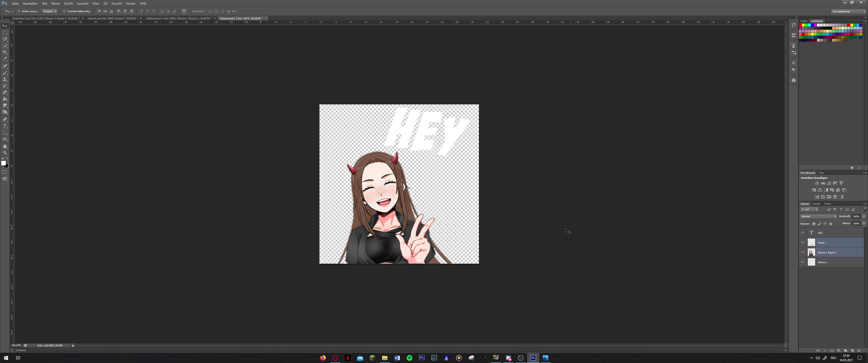
pyautogui.hotkey('ctrl', 't')
pyautogui.moveTo(452, 148); pyautogui.dragTo(455, 143)
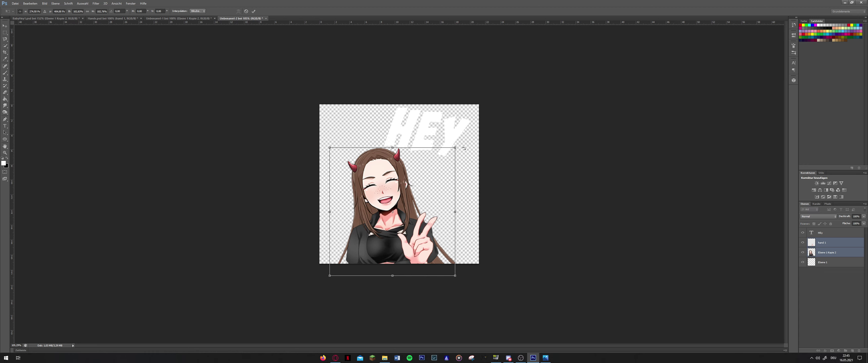
pyautogui.press('Return')
# Enlarge the girl slightly, nudge her left, and shift the hand by a pixel.
pyautogui.click(821, 243)
pyautogui.hotkey('ctrl', 't')
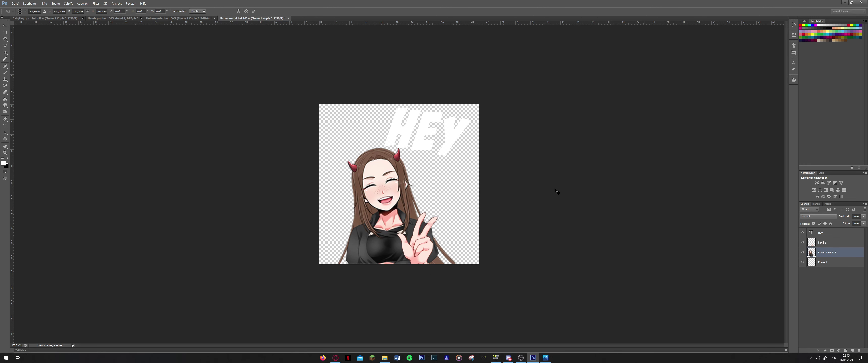
pyautogui.moveTo(457, 147); pyautogui.dragTo(461, 141)
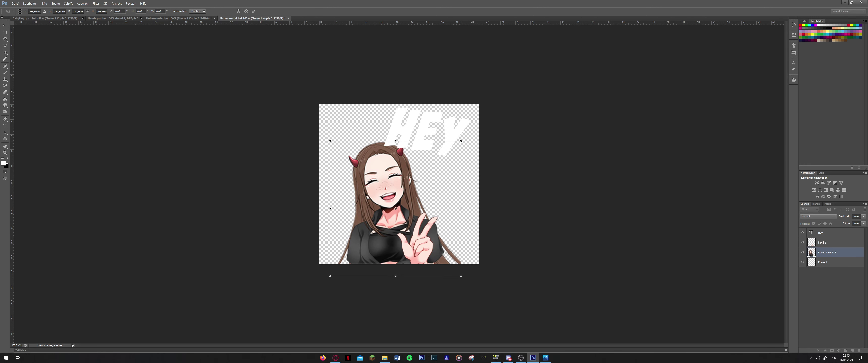
pyautogui.press('Return')
pyautogui.press('Left')
pyautogui.press('Left')
pyautogui.press('Left')
pyautogui.press('Left')
pyautogui.press('Left')
pyautogui.press('Left')
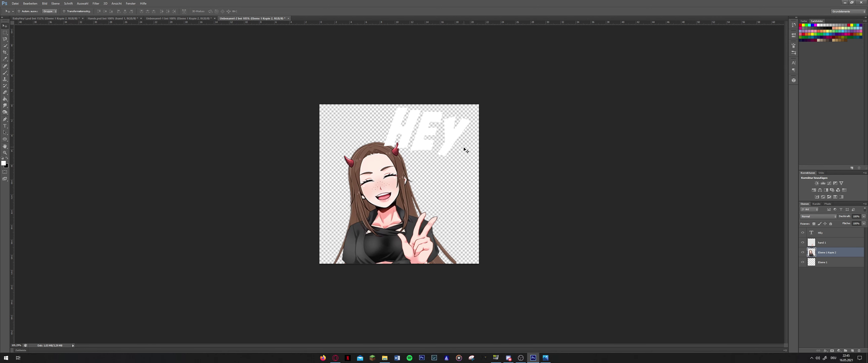
pyautogui.press('Left')
pyautogui.press('Left')
pyautogui.press('Left')
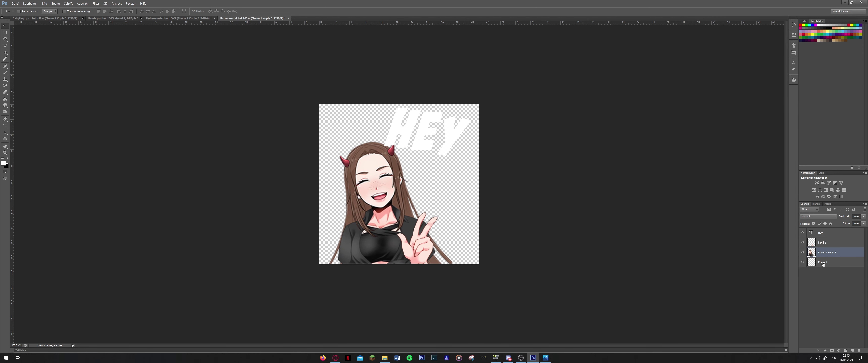
pyautogui.click(821, 242)
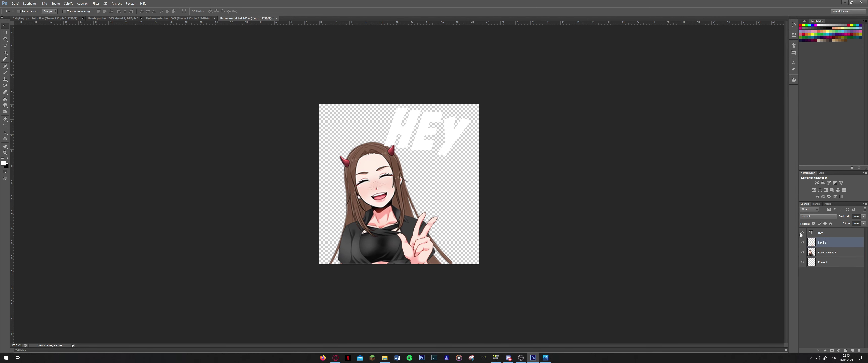
pyautogui.press('Left')
pyautogui.press('Left')
pyautogui.press('Left')
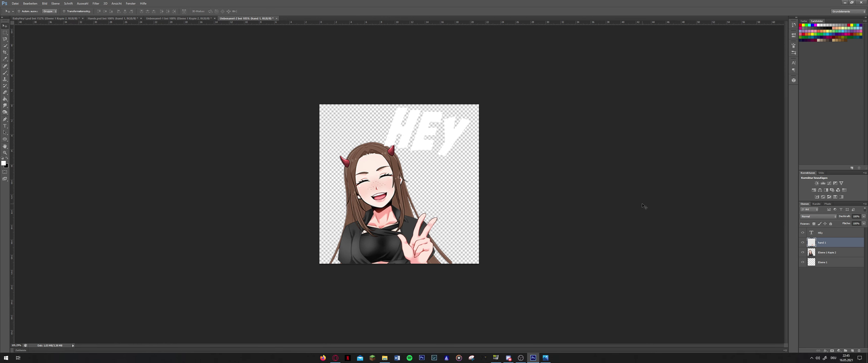
# Enable a Kontur stroke on the HEY layer's style and bring up its colour picker.
pyautogui.rightClick(820, 232)
pyautogui.click(786, 40)
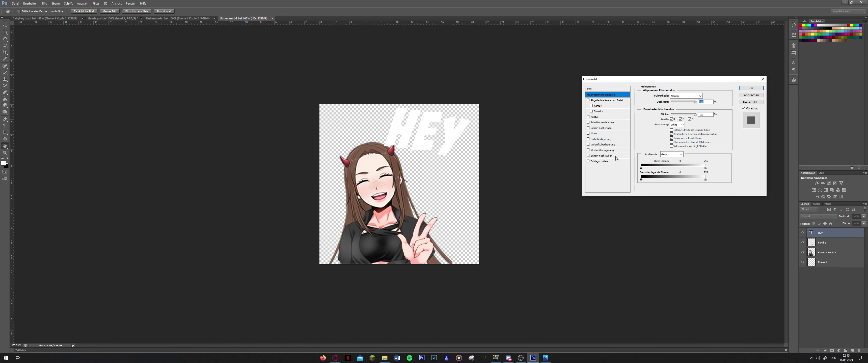
pyautogui.click(593, 118)
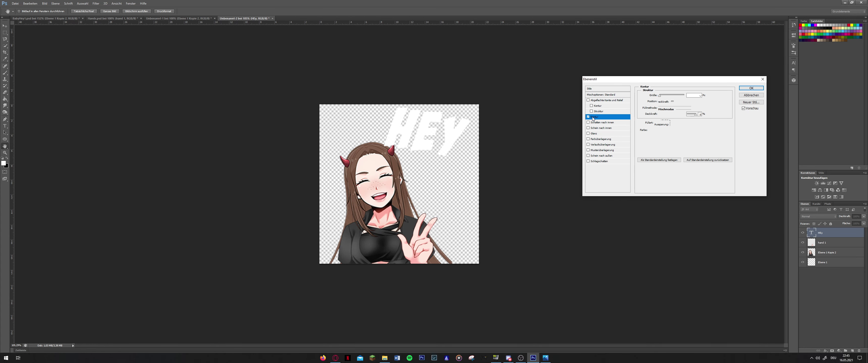
pyautogui.click(655, 131)
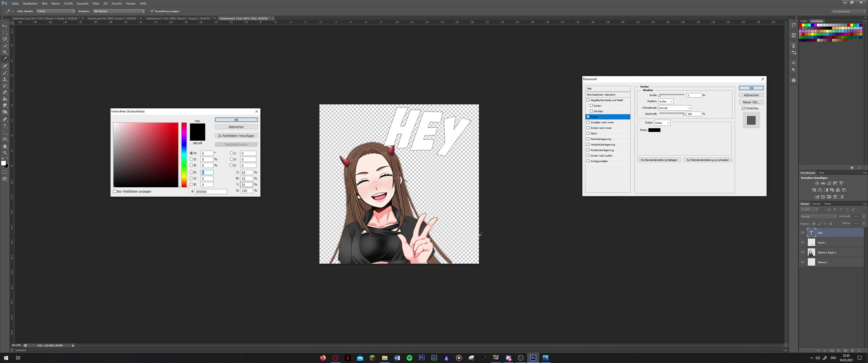
pyautogui.click(860, 358)
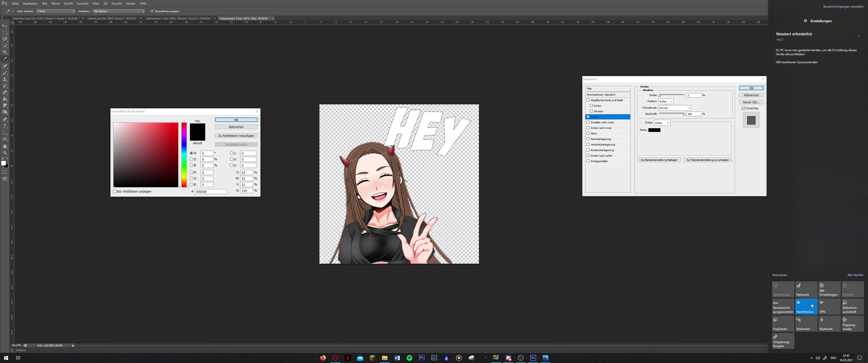
pyautogui.click(562, 264)
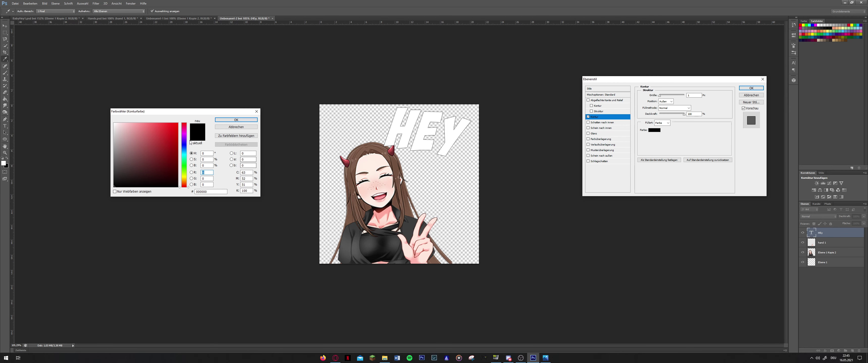
# Set the stroke colour to deep orange ff8400 and increase its size.
pyautogui.moveTo(184, 184); pyautogui.dragTo(184, 180)
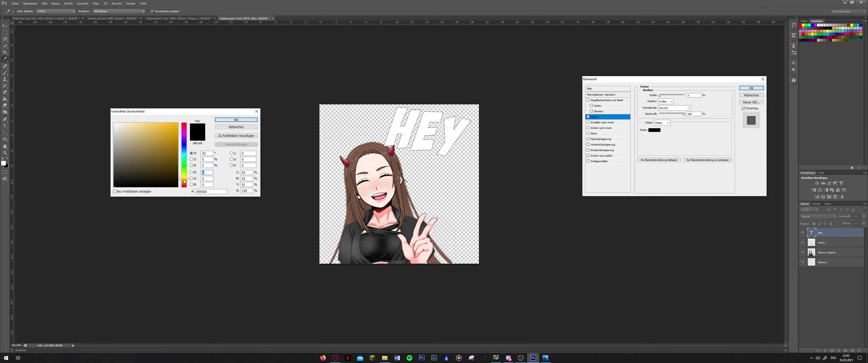
pyautogui.moveTo(143, 137); pyautogui.dragTo(177, 123)
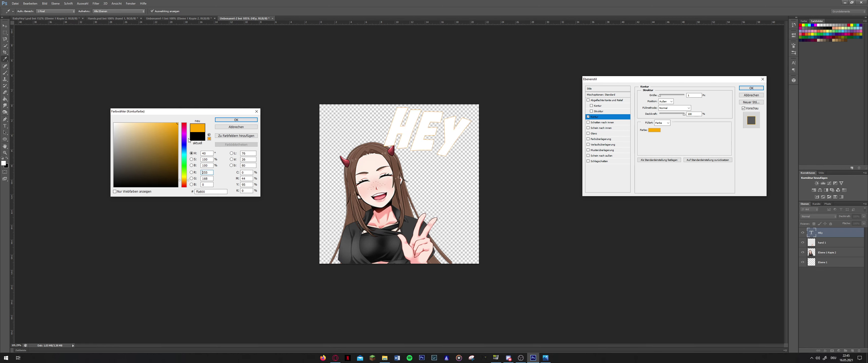
pyautogui.moveTo(185, 180); pyautogui.dragTo(185, 182)
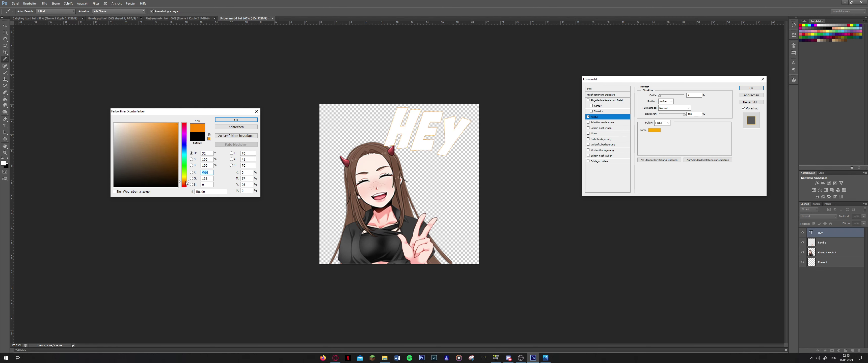
pyautogui.click(237, 121)
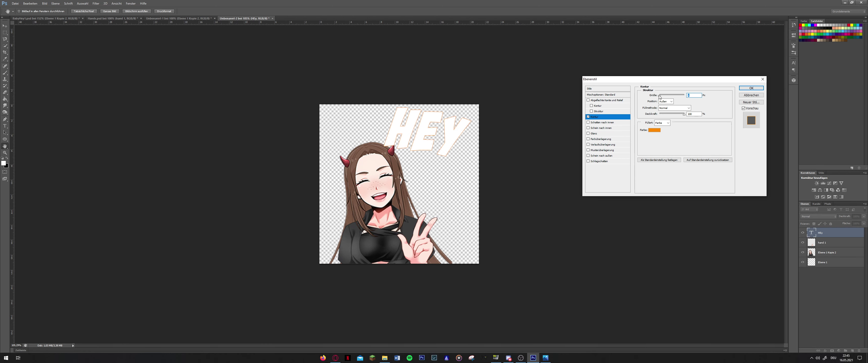
pyautogui.moveTo(660, 96); pyautogui.dragTo(666, 97)
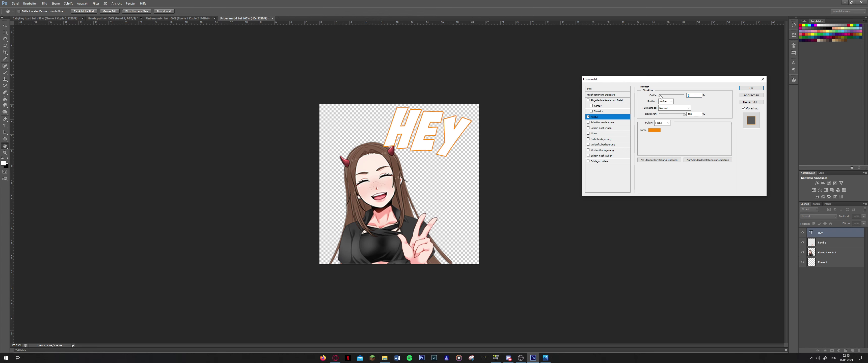
pyautogui.click(606, 146)
# Set the gradient overlay's left colour stop to orange ffae00.
pyautogui.click(671, 108)
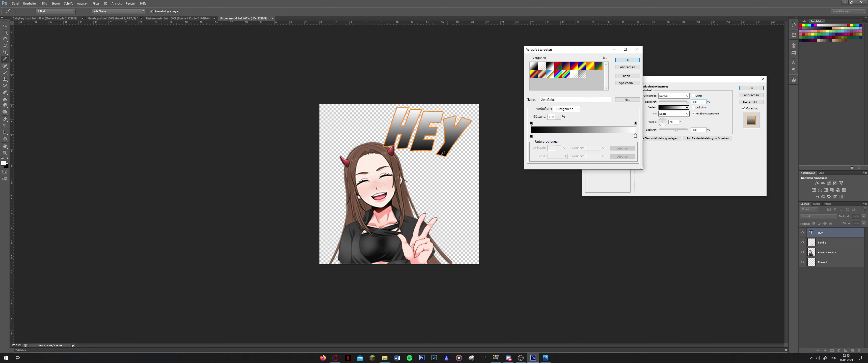
pyautogui.click(532, 137)
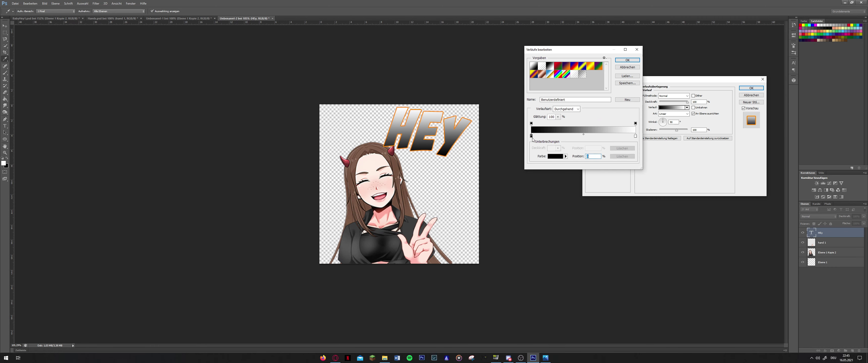
pyautogui.click(550, 156)
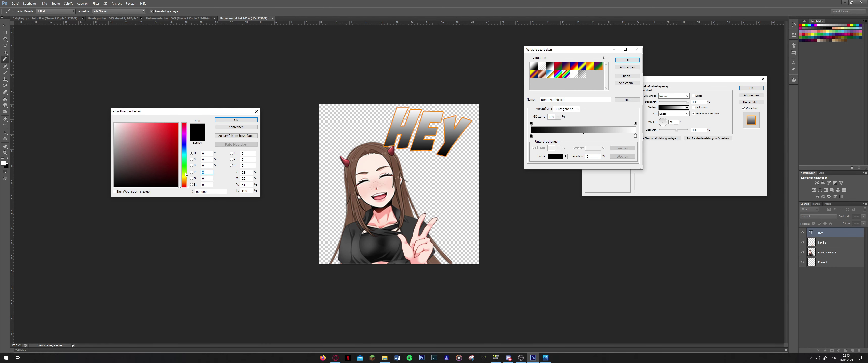
pyautogui.moveTo(185, 175); pyautogui.dragTo(185, 180)
pyautogui.click(177, 124)
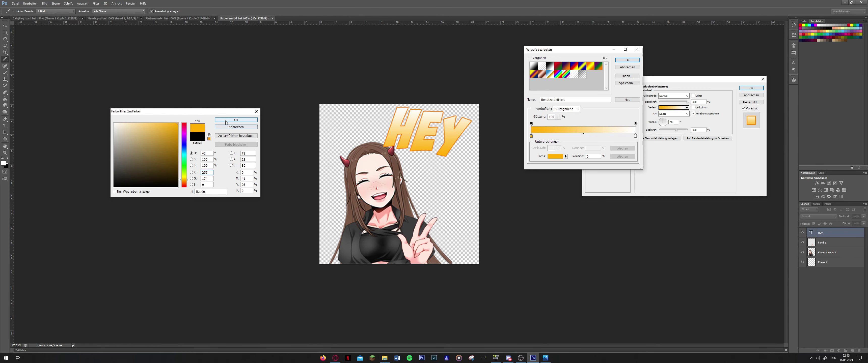
pyautogui.click(236, 120)
# Set the gradient's end stop to saturated yellow ffcc00 and confirm the gradient.
pyautogui.click(636, 137)
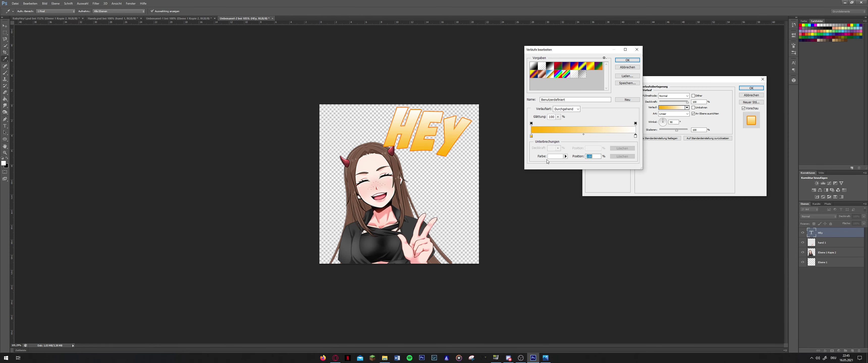
pyautogui.click(555, 157)
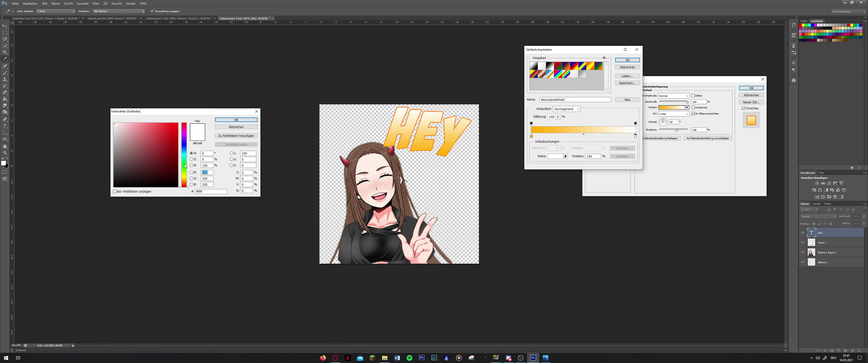
pyautogui.moveTo(185, 166); pyautogui.dragTo(184, 179)
pyautogui.moveTo(172, 127); pyautogui.dragTo(184, 117)
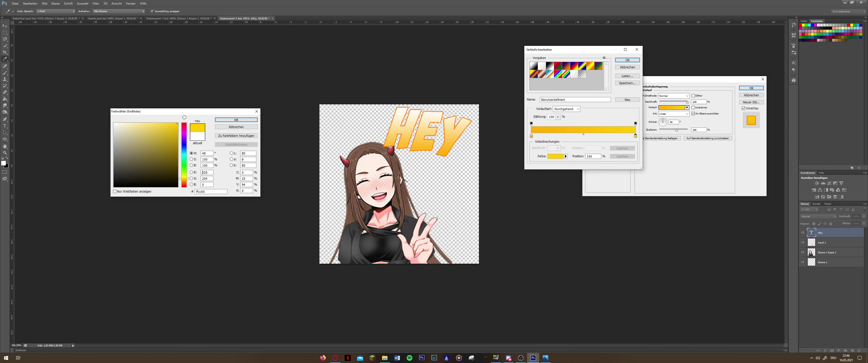
pyautogui.moveTo(184, 117); pyautogui.dragTo(205, 102)
pyautogui.click(236, 120)
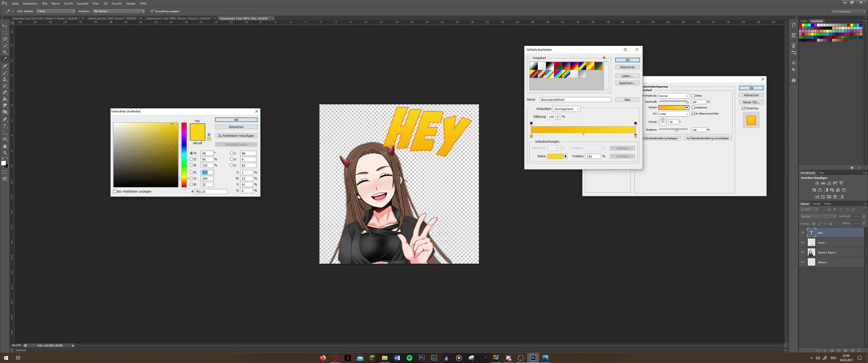
pyautogui.press('Return')
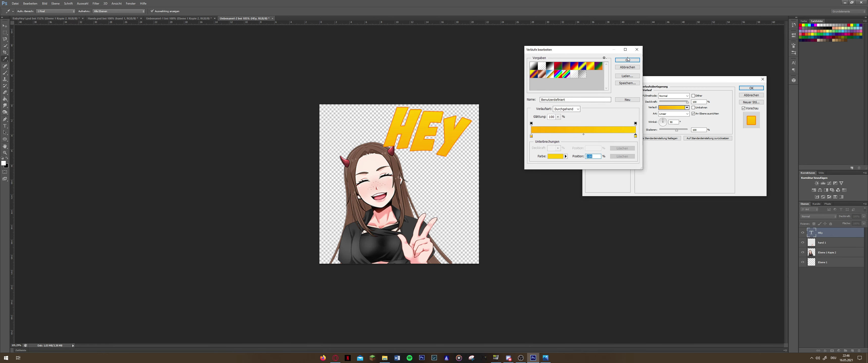
pyautogui.click(628, 60)
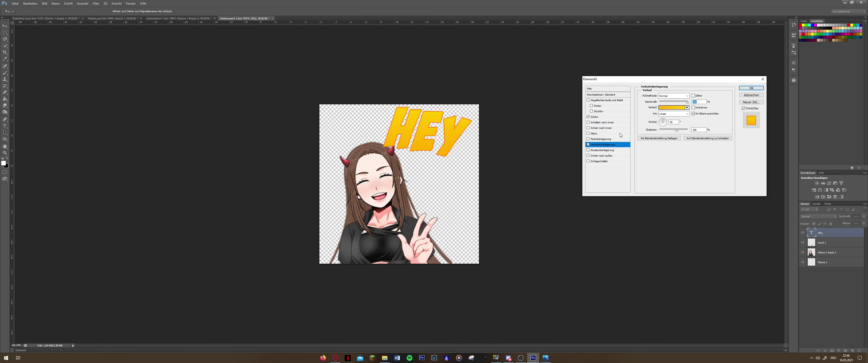
# Add a 10 px inner glow to the HEY text.
pyautogui.click(603, 123)
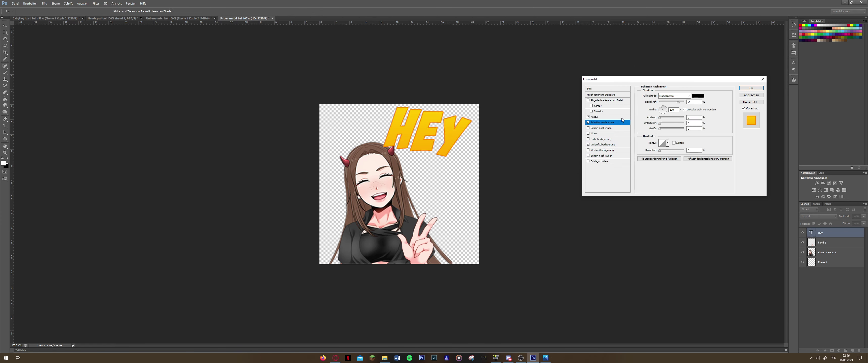
pyautogui.click(622, 127)
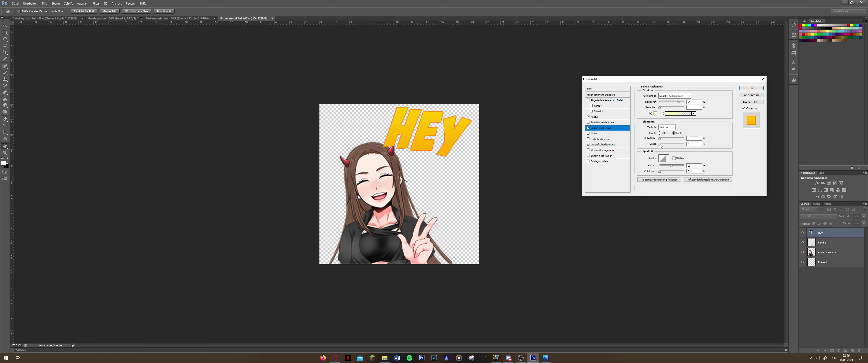
pyautogui.moveTo(660, 145); pyautogui.dragTo(662, 144)
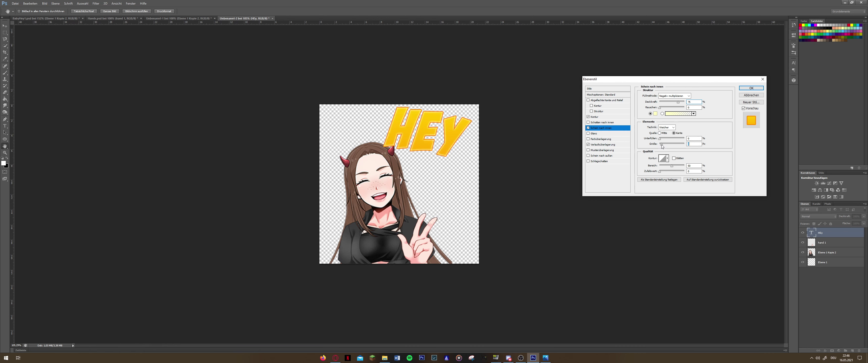
# Turn on a drop shadow and keep the stroke's orange colour unchanged.
pyautogui.click(599, 161)
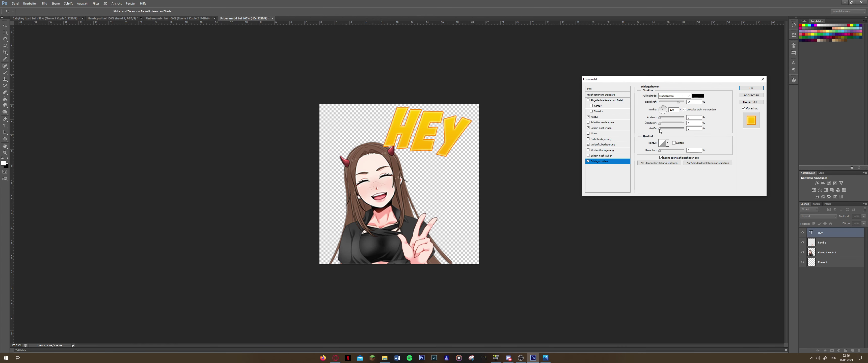
pyautogui.click(698, 96)
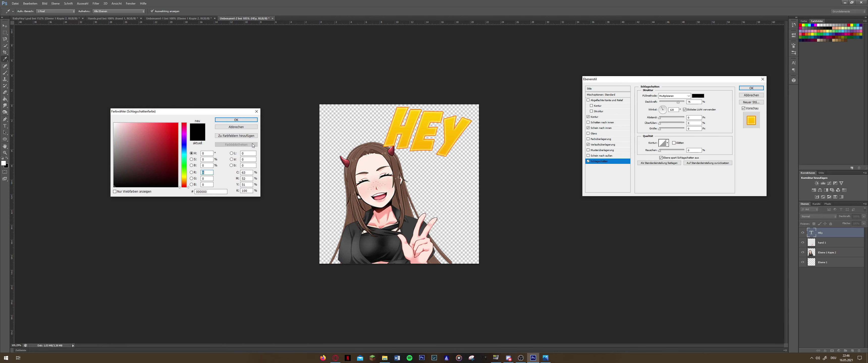
pyautogui.press('Return')
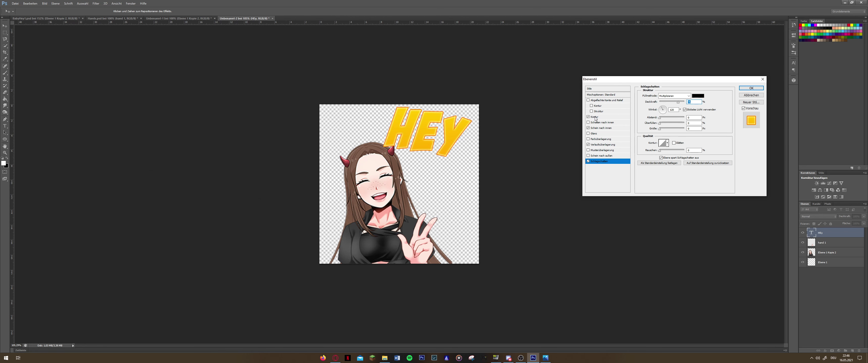
pyautogui.click(600, 130)
pyautogui.click(595, 117)
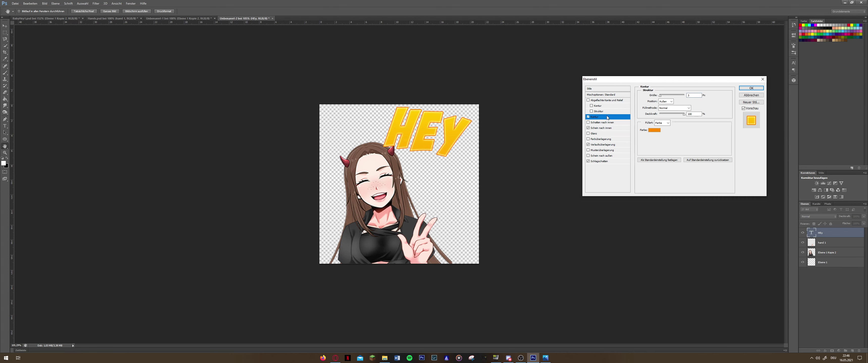
pyautogui.click(659, 130)
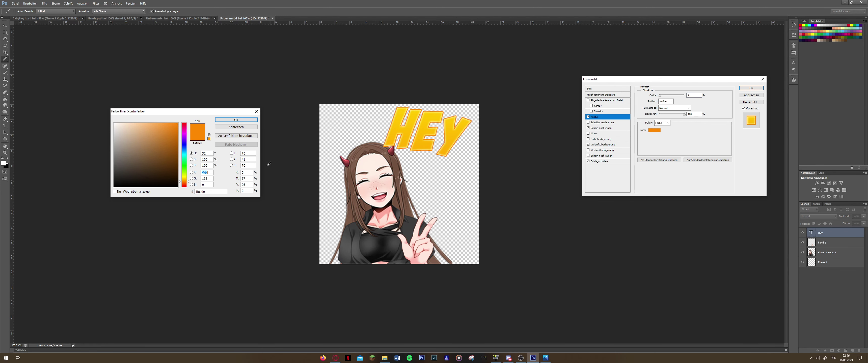
pyautogui.click(236, 120)
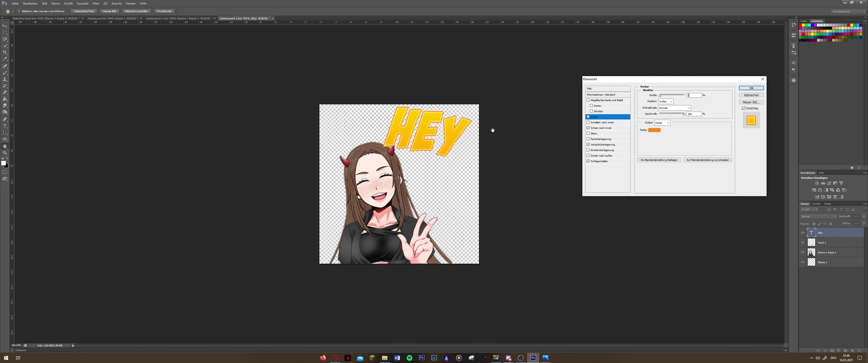
# Set the drop shadow colour to a darker orange based on ff8a00.
pyautogui.click(600, 161)
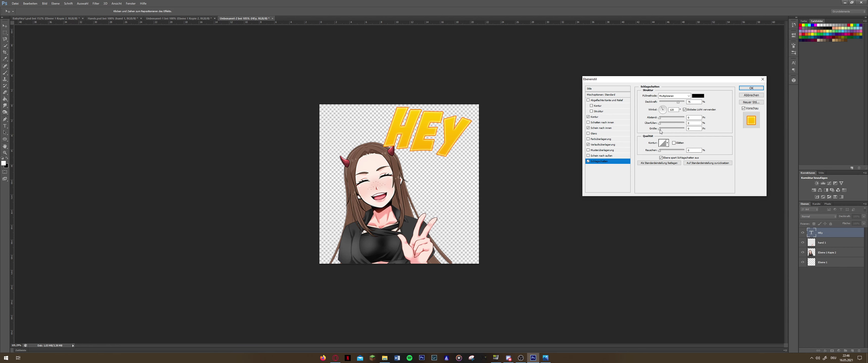
pyautogui.click(699, 96)
pyautogui.doubleClick(211, 192)
pyautogui.write('ff8a00')
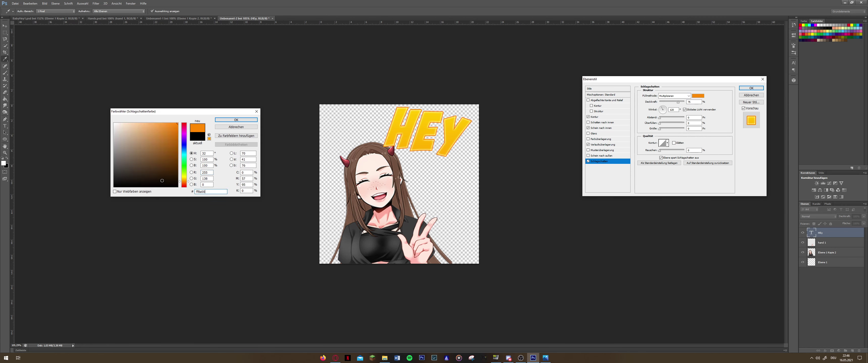
pyautogui.moveTo(174, 136); pyautogui.dragTo(197, 137)
pyautogui.click(233, 119)
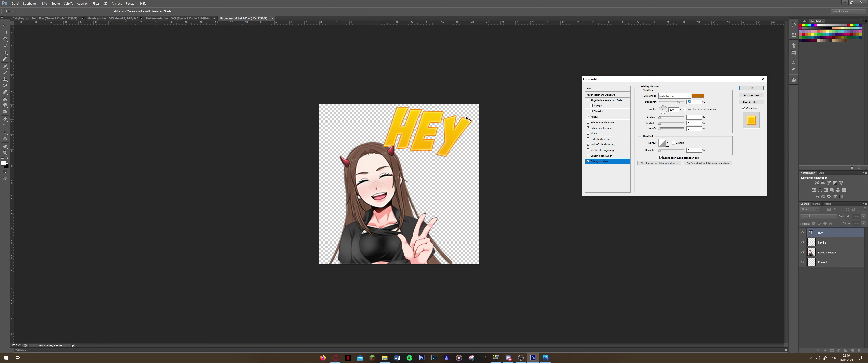
# Make the shadow Normal blend, adjust distance and size, 100% spread, golden yellow c39700.
pyautogui.click(674, 97)
pyautogui.moveTo(660, 120); pyautogui.dragTo(664, 130)
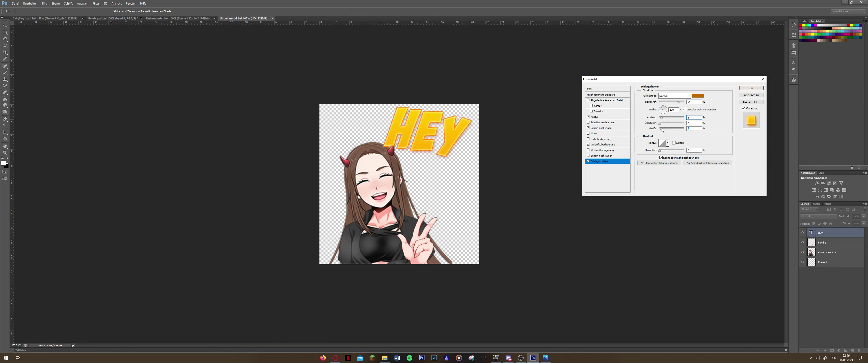
pyautogui.click(661, 123)
pyautogui.moveTo(661, 130); pyautogui.dragTo(662, 129)
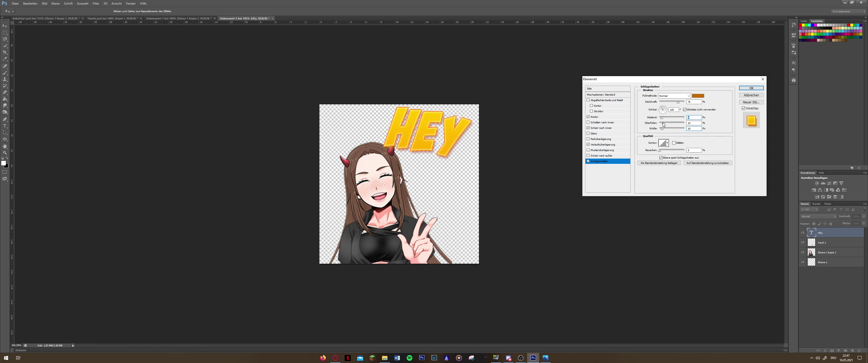
pyautogui.moveTo(662, 119)
pyautogui.mouseDown()
pyautogui.moveTo(691, 127)
pyautogui.moveTo(671, 128)
pyautogui.mouseUp()
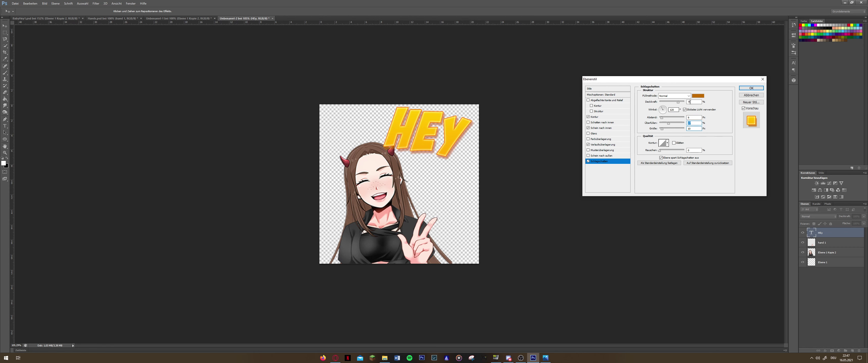
pyautogui.click(698, 95)
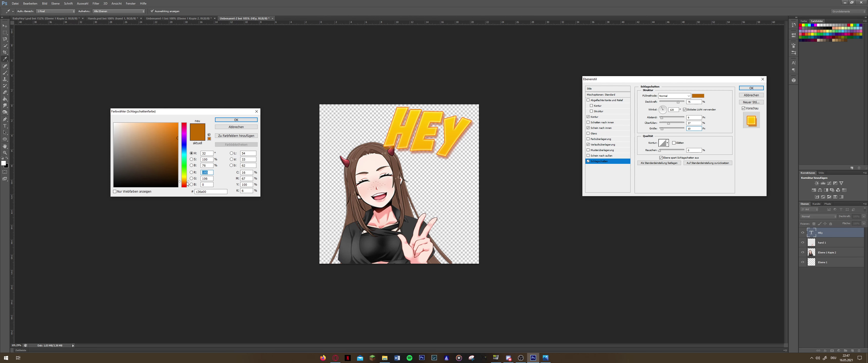
pyautogui.moveTo(187, 184); pyautogui.dragTo(186, 182)
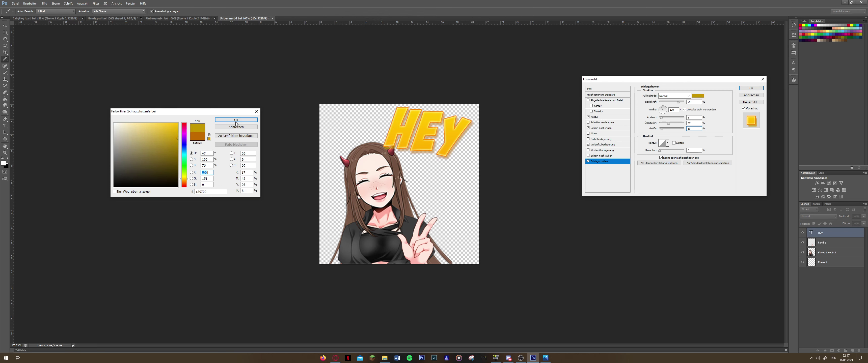
pyautogui.click(236, 120)
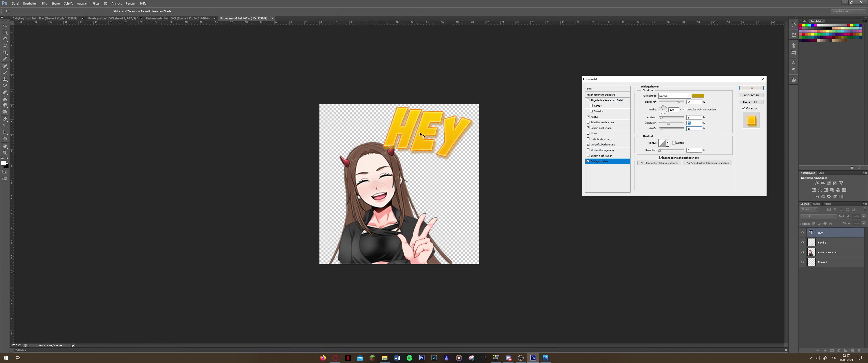
# Shift the HEY text's stroke colour to a yellower orange.
pyautogui.click(600, 117)
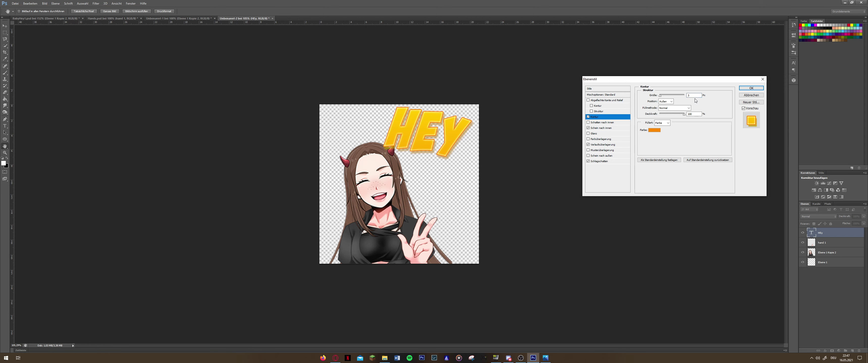
pyautogui.click(659, 130)
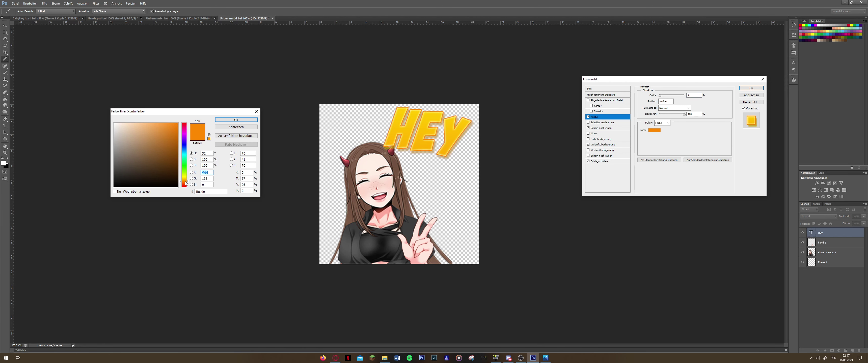
pyautogui.moveTo(186, 182); pyautogui.dragTo(184, 180)
pyautogui.click(229, 120)
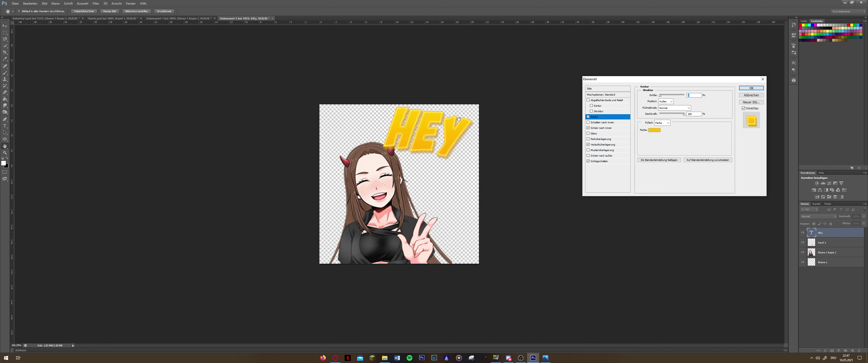
# Set the gradient overlay's end stop to yellow ffc000 and accept the edited gradient.
pyautogui.click(604, 129)
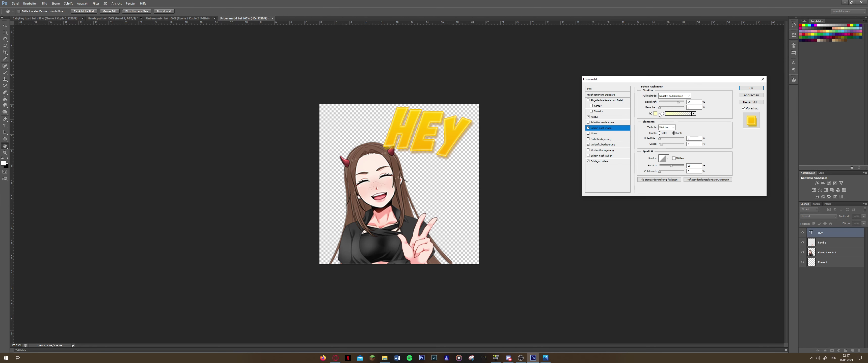
pyautogui.click(594, 145)
pyautogui.click(672, 108)
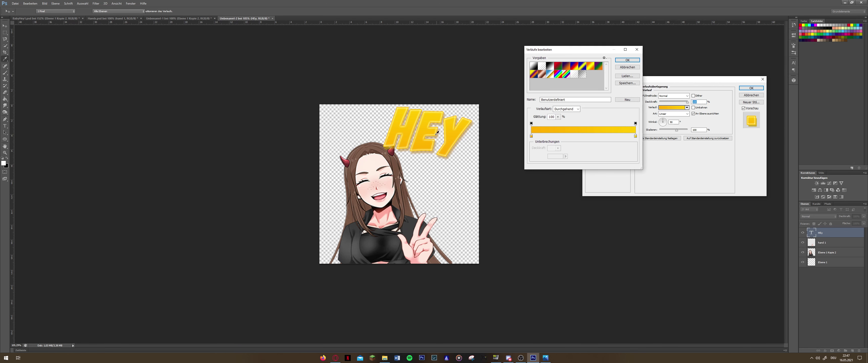
pyautogui.click(532, 136)
pyautogui.doubleClick(532, 136)
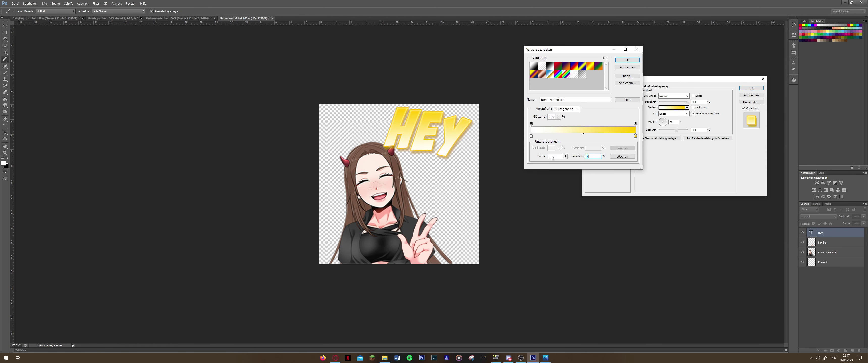
pyautogui.click(183, 181)
pyautogui.moveTo(183, 183); pyautogui.dragTo(183, 179)
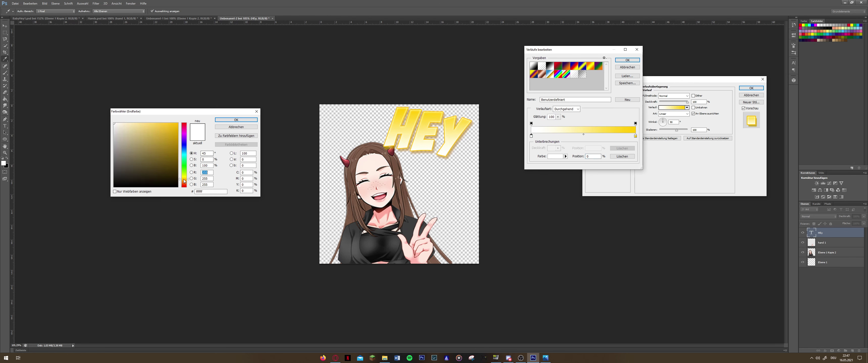
pyautogui.click(178, 124)
pyautogui.click(236, 120)
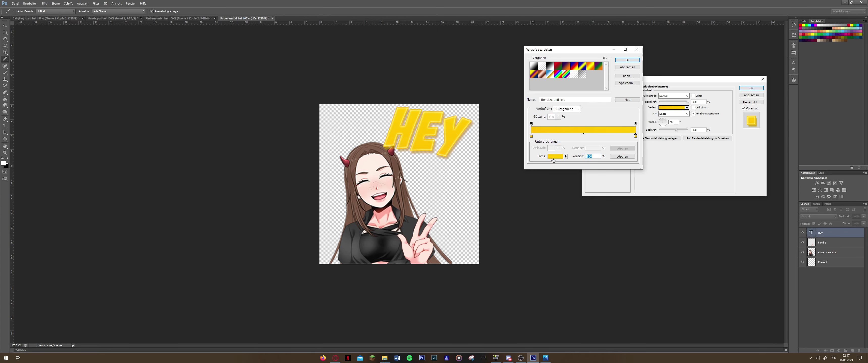
pyautogui.click(555, 157)
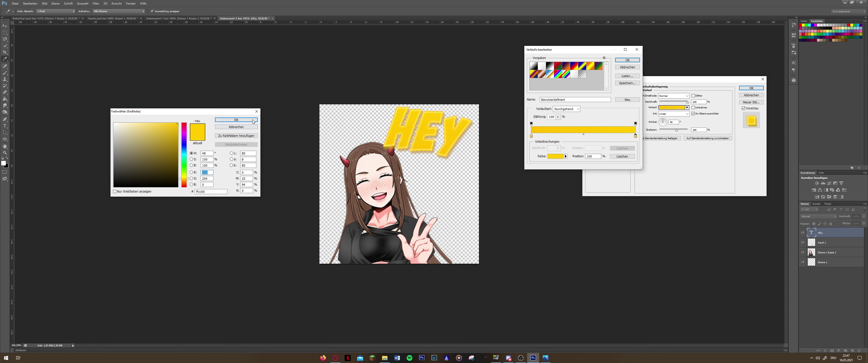
pyautogui.click(234, 124)
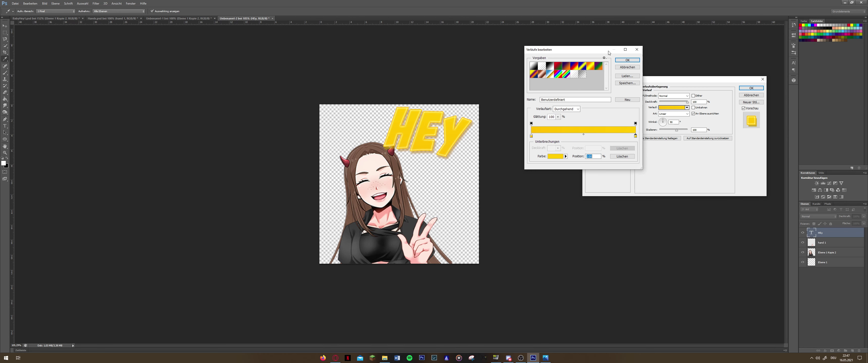
pyautogui.click(628, 60)
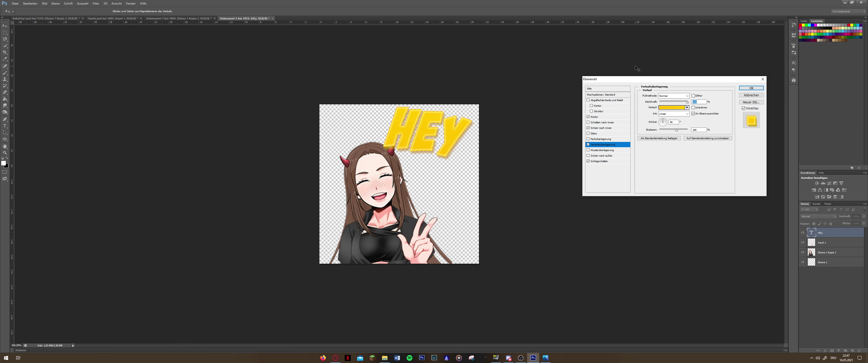
# Apply the layer style, then zoom in on the HEY text to inspect it.
pyautogui.press('Return')
pyautogui.moveTo(501, 112); pyautogui.dragTo(473, 112)
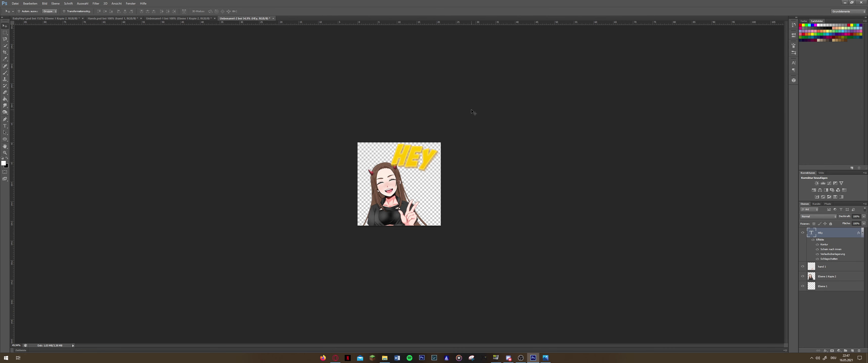
pyautogui.hotkey('ctrl', '+')
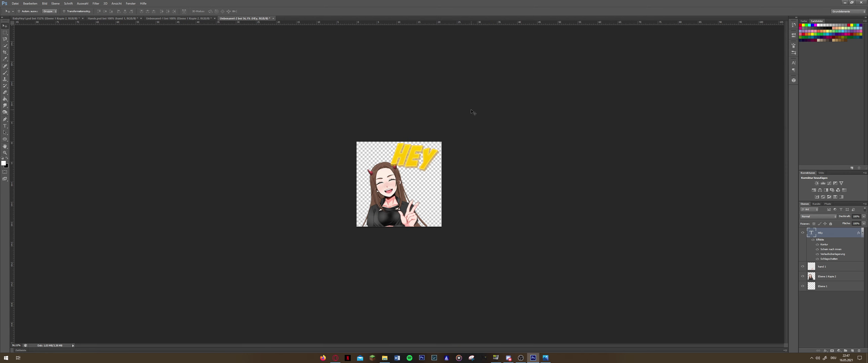
pyautogui.moveTo(474, 112); pyautogui.dragTo(468, 111)
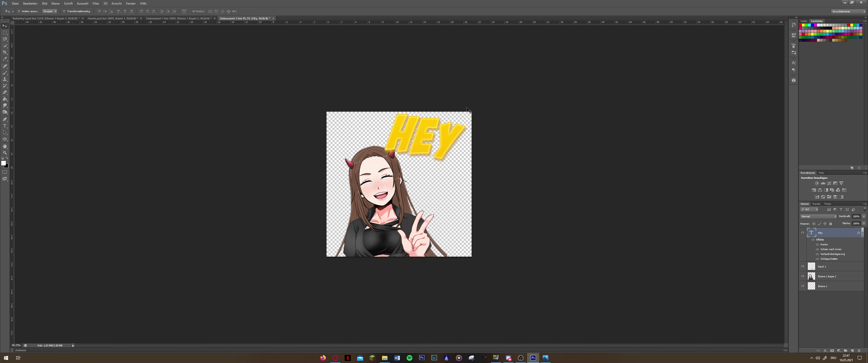
pyautogui.moveTo(451, 122); pyautogui.dragTo(412, 125)
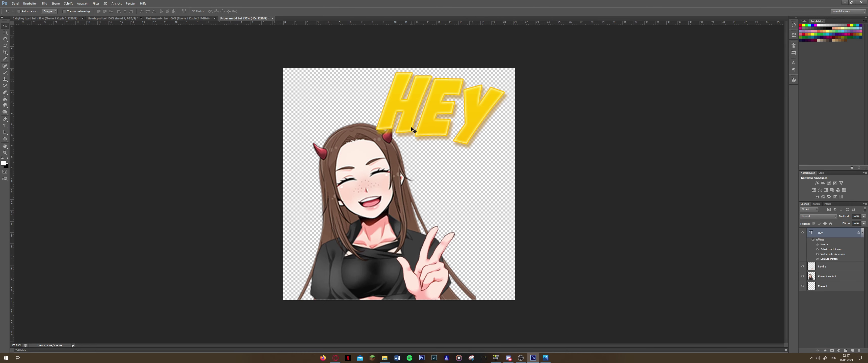
# Scroll down and back up over the emote to review the yellow lettering.
pyautogui.scroll(-2, 412, 124)
pyautogui.scroll(-2, 412, 124)
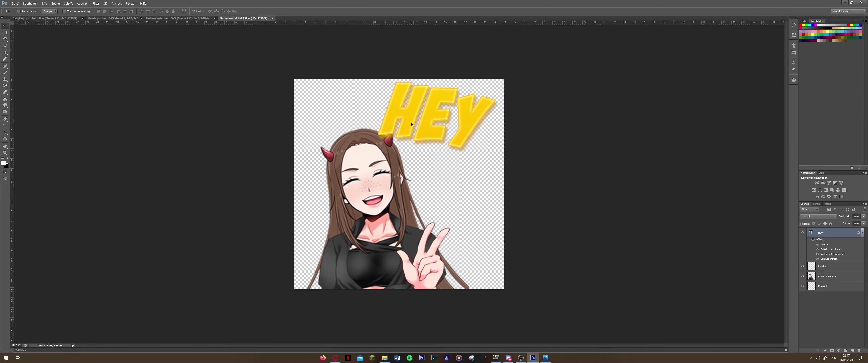
pyautogui.scroll(-2, 412, 124)
pyautogui.scroll(-2, 412, 125)
pyautogui.scroll(-1, 412, 125)
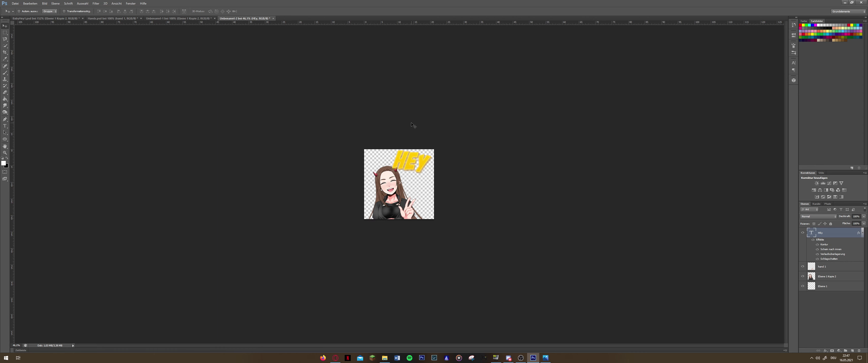
pyautogui.scroll(-1, 412, 125)
pyautogui.scroll(1, 411, 124)
pyautogui.scroll(1, 412, 125)
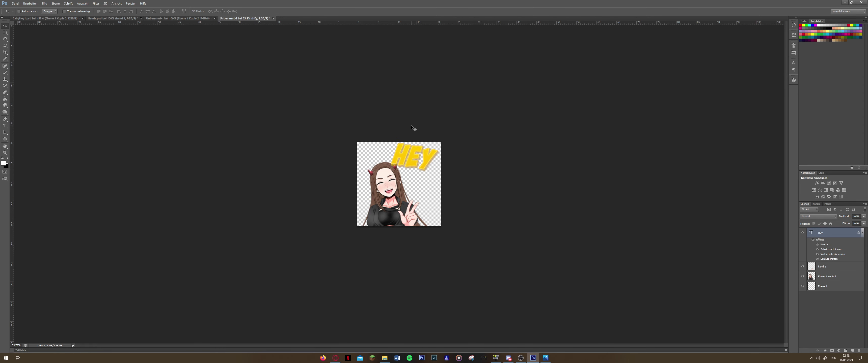
pyautogui.scroll(1, 412, 127)
pyautogui.scroll(1, 412, 127)
pyautogui.scroll(2, 412, 128)
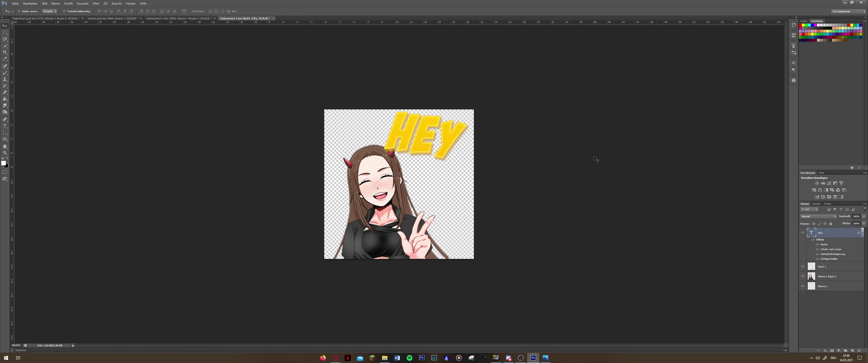
pyautogui.scroll(2, 409, 132)
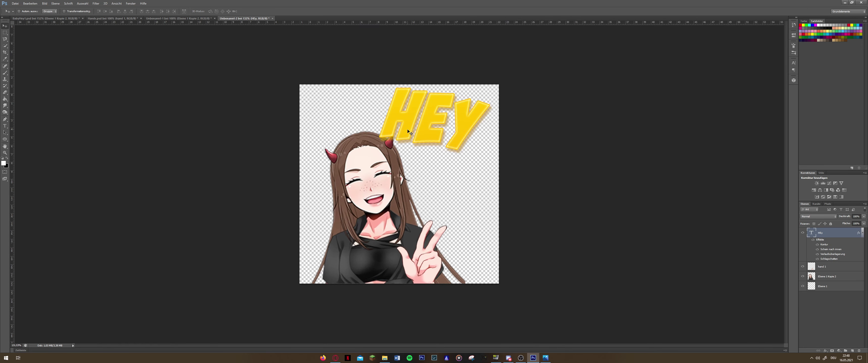
pyautogui.scroll(1, 409, 131)
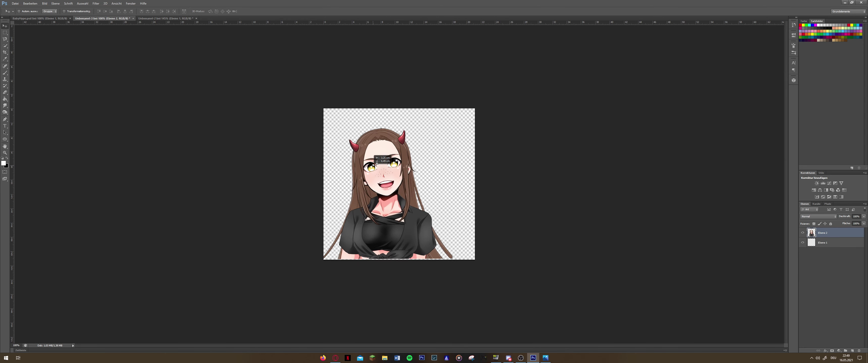
# Drag the girl artwork into the new canvas, enlarge it slightly and give it a small tilt.
pyautogui.moveTo(377, 163)
pyautogui.mouseDown()
pyautogui.moveTo(170, 18)
pyautogui.moveTo(381, 164)
pyautogui.mouseUp()
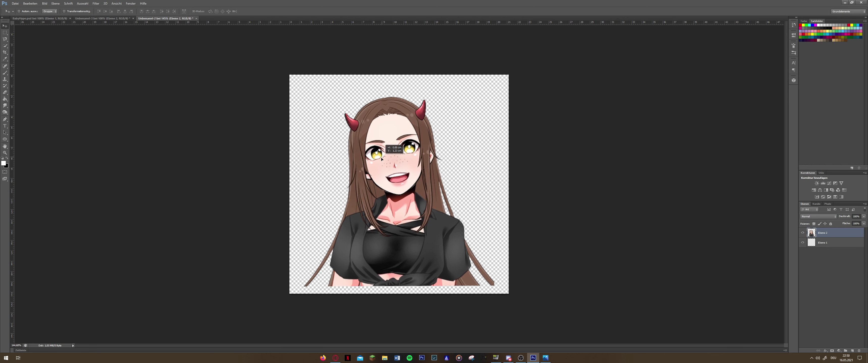
pyautogui.hotkey('ctrl', 't')
pyautogui.moveTo(532, 179); pyautogui.dragTo(547, 166)
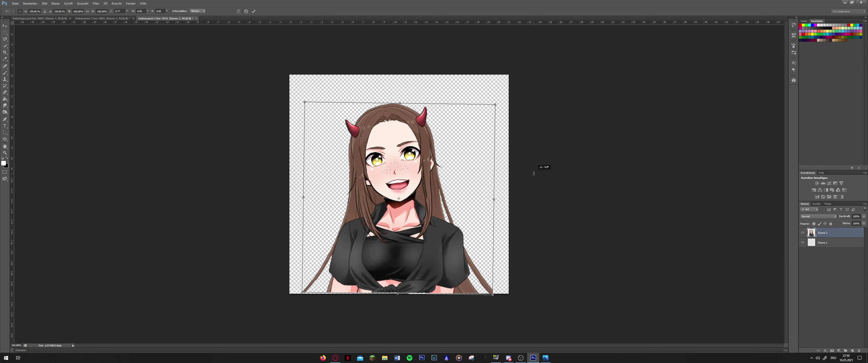
pyautogui.moveTo(494, 295); pyautogui.dragTo(495, 296)
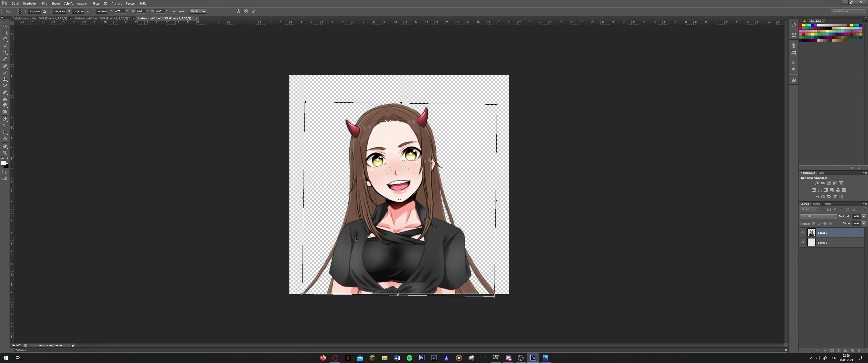
pyautogui.moveTo(555, 236); pyautogui.dragTo(553, 209)
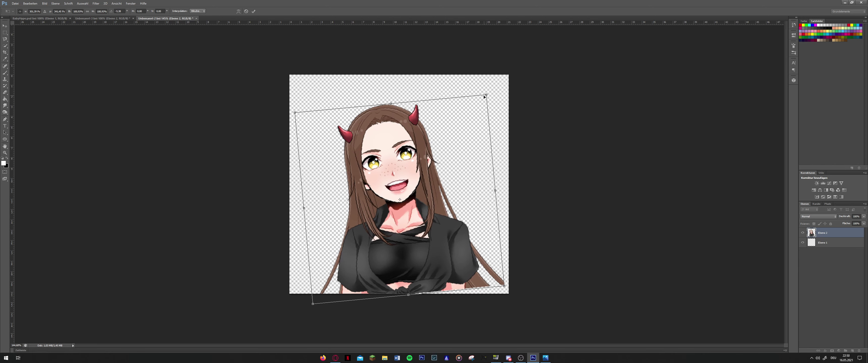
pyautogui.moveTo(497, 106)
pyautogui.mouseDown()
pyautogui.moveTo(507, 99)
pyautogui.moveTo(485, 110)
pyautogui.mouseUp()
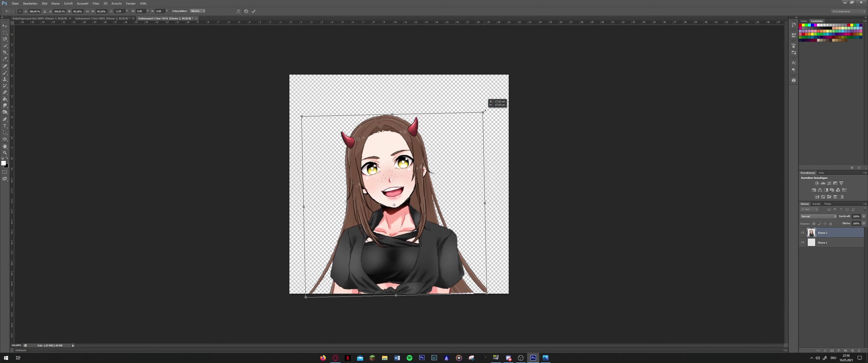
pyautogui.press('Return')
# Undo three times to compare the artwork before and after transforming.
pyautogui.hotkey('ctrl', 'z')
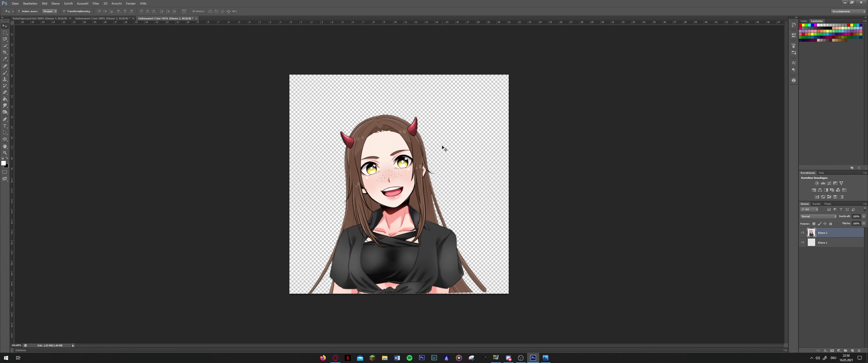
pyautogui.hotkey('ctrl', 'z')
pyautogui.hotkey('ctrl', 'z')
pyautogui.hotkey('ctrl', 'z')
pyautogui.hotkey('ctrl', 'z')
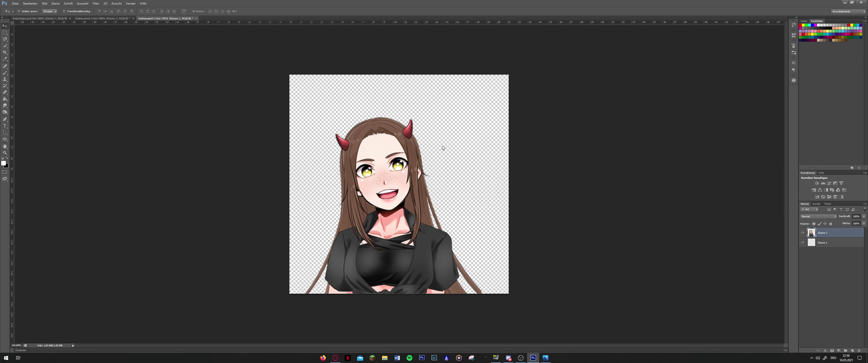
pyautogui.hotkey('ctrl', 'z')
# Zoom far in on the forearm's edge.
pyautogui.scroll(-1, 261, 110)
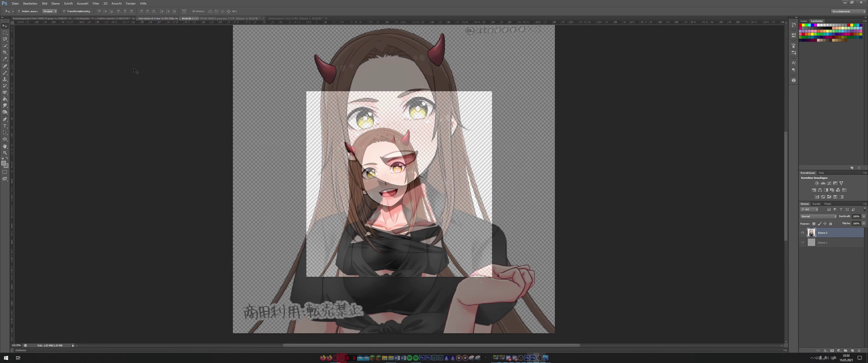
pyautogui.scroll(3, 496, 330)
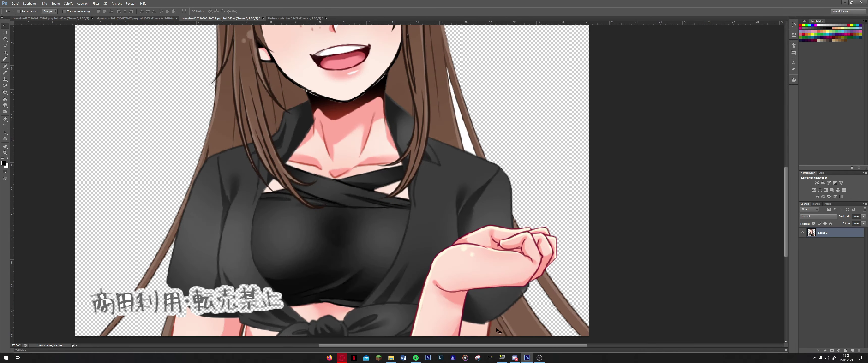
pyautogui.click(5, 146)
pyautogui.scroll(10, 483, 193)
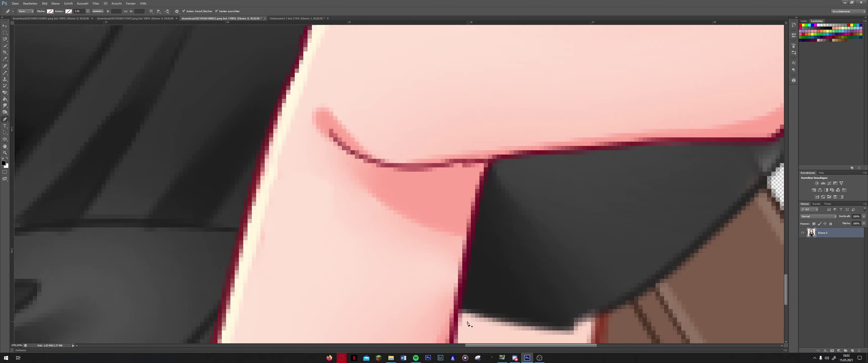
pyautogui.moveTo(483, 192); pyautogui.dragTo(482, 209)
# Start a Pen path on the forearm, stepping anchor points up the dark edge.
pyautogui.press('p')
pyautogui.click(460, 295)
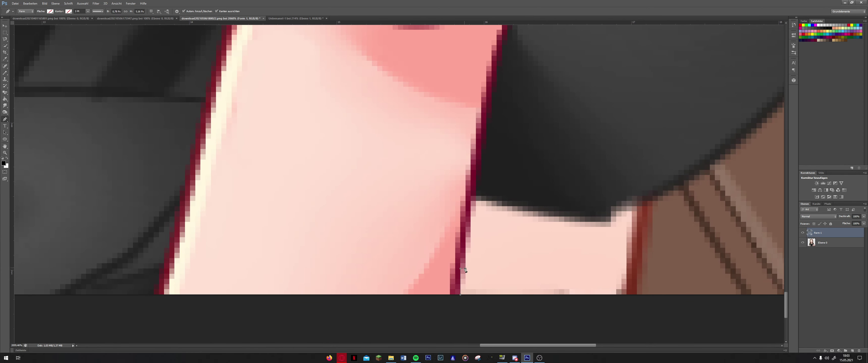
pyautogui.click(466, 237)
pyautogui.click(471, 238)
pyautogui.click(471, 196)
pyautogui.click(476, 196)
pyautogui.click(476, 176)
pyautogui.click(482, 175)
pyautogui.click(486, 144)
pyautogui.click(486, 113)
pyautogui.click(492, 87)
pyautogui.click(496, 61)
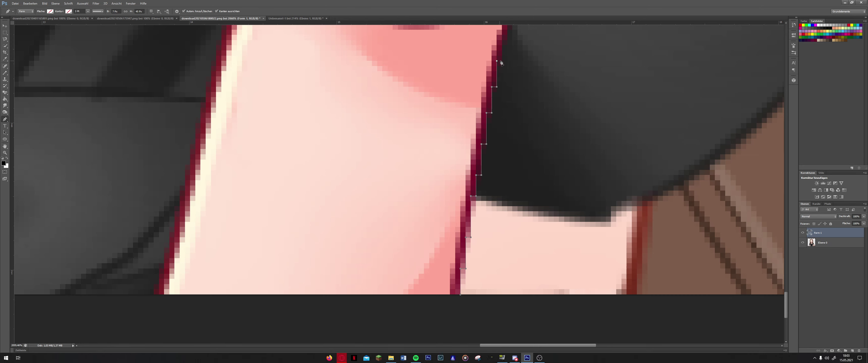
pyautogui.click(502, 40)
# Continue the path up and right along the hand's lower edge.
pyautogui.moveTo(507, 42); pyautogui.dragTo(389, 247)
pyautogui.click(390, 245)
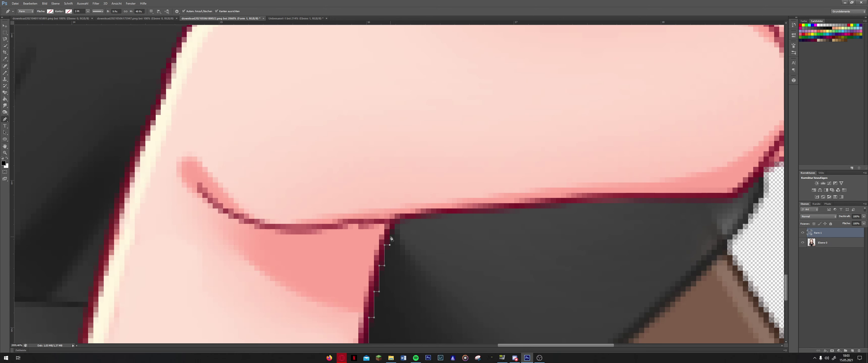
pyautogui.click(390, 230)
pyautogui.click(400, 219)
pyautogui.click(405, 219)
pyautogui.click(426, 214)
pyautogui.click(498, 214)
pyautogui.click(546, 208)
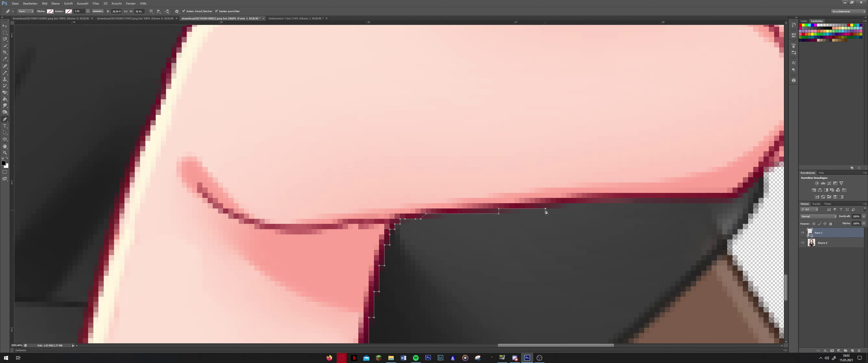
pyautogui.click(728, 203)
pyautogui.click(727, 198)
pyautogui.click(748, 188)
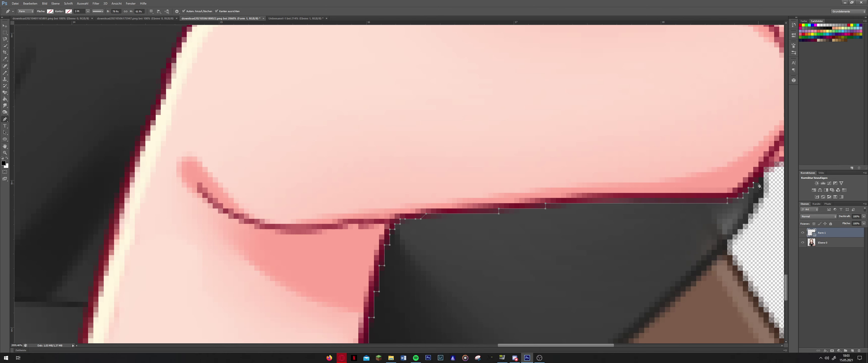
# Extend the path in steps up the arm edge toward the brown handle.
pyautogui.moveTo(774, 181); pyautogui.dragTo(446, 243)
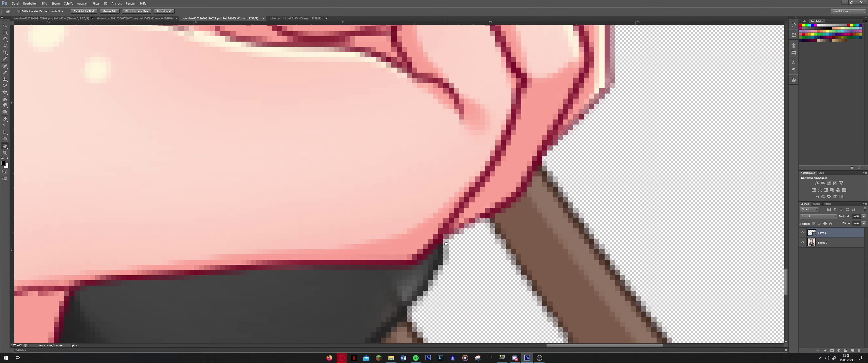
pyautogui.click(454, 243)
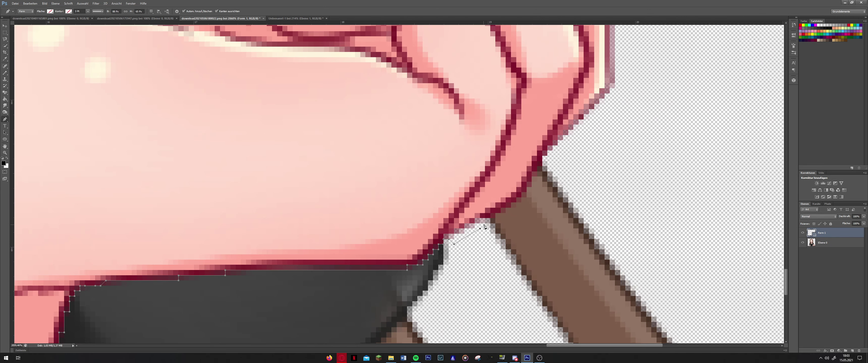
pyautogui.click(511, 208)
pyautogui.click(512, 203)
pyautogui.click(516, 204)
pyautogui.click(516, 198)
# Trace Pen anchors leftward along the top edge of the fist.
pyautogui.moveTo(642, 74); pyautogui.dragTo(540, 154)
pyautogui.scroll(-3, 540, 154)
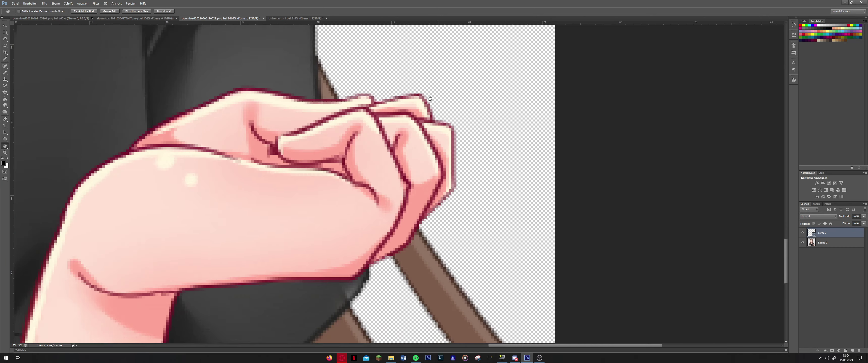
pyautogui.click(388, 111)
pyautogui.click(362, 114)
pyautogui.click(346, 119)
pyautogui.click(340, 128)
pyautogui.click(334, 131)
pyautogui.scroll(5, 334, 133)
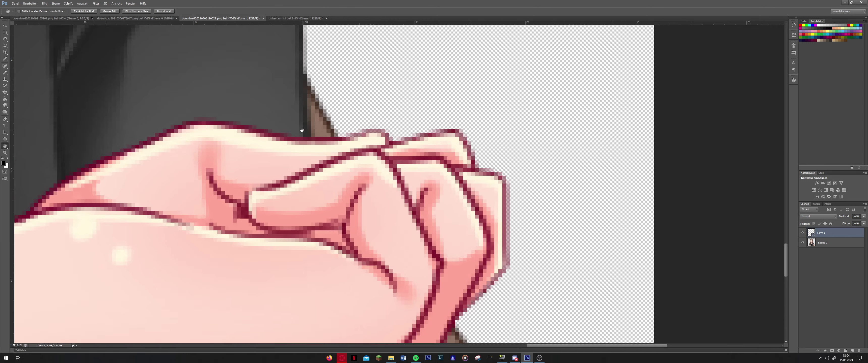
pyautogui.click(386, 137)
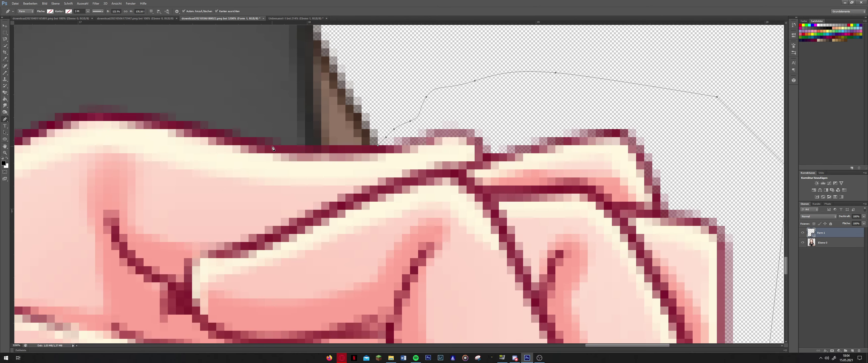
pyautogui.click(264, 145)
pyautogui.click(265, 137)
pyautogui.click(224, 138)
pyautogui.click(200, 122)
pyautogui.click(151, 121)
pyautogui.click(120, 113)
pyautogui.click(87, 105)
pyautogui.click(87, 113)
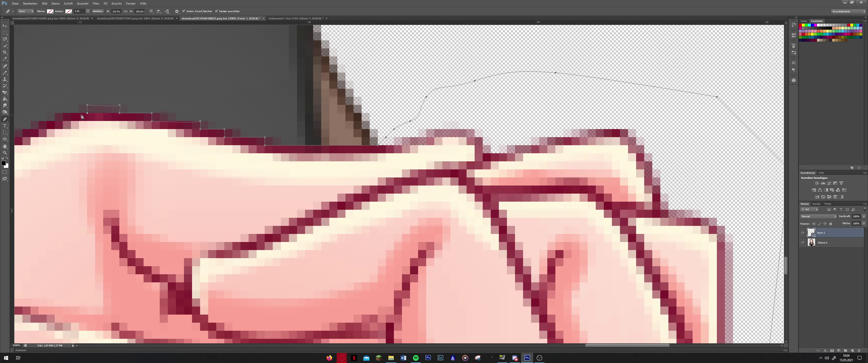
# Continue the Pen outline down-left along the fist's outer edge.
pyautogui.moveTo(280, 168); pyautogui.dragTo(855, 125)
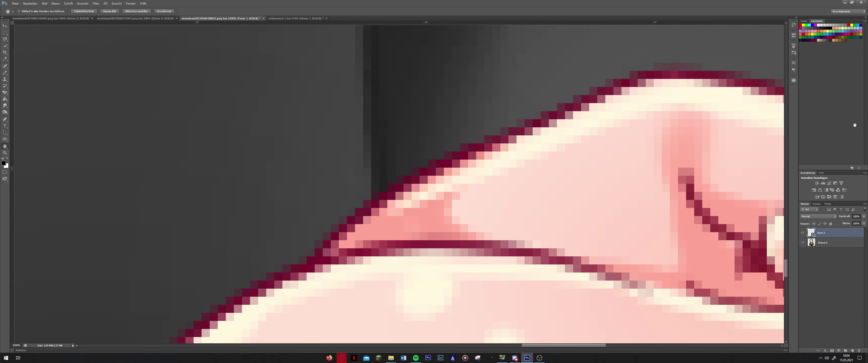
pyautogui.click(613, 79)
pyautogui.click(589, 95)
pyautogui.click(557, 103)
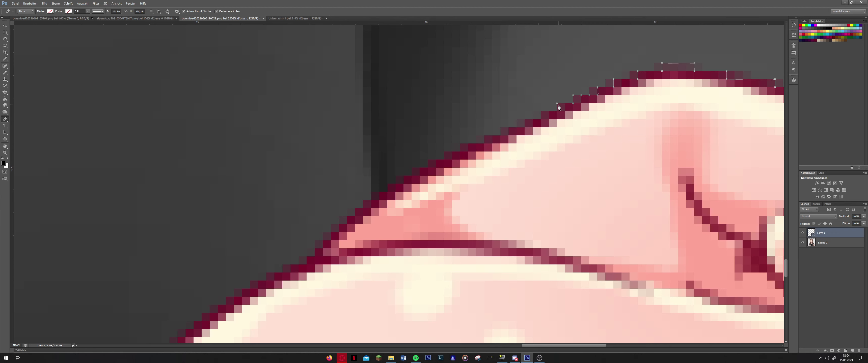
pyautogui.click(525, 120)
pyautogui.click(484, 136)
pyautogui.click(485, 143)
pyautogui.click(460, 152)
pyautogui.click(428, 168)
pyautogui.click(403, 184)
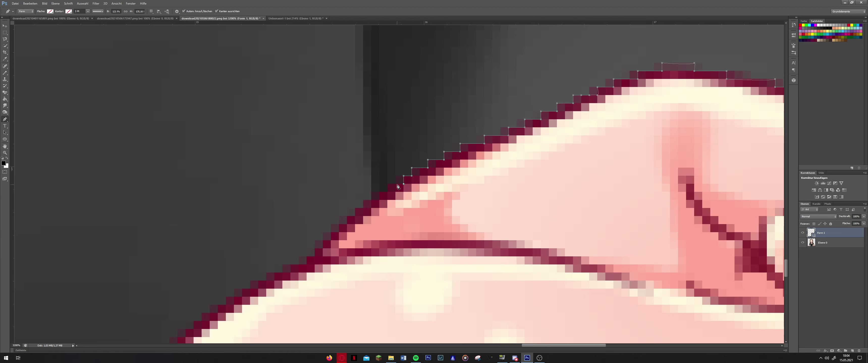
pyautogui.click(379, 192)
pyautogui.click(371, 200)
pyautogui.click(356, 217)
pyautogui.click(347, 225)
pyautogui.click(330, 241)
pyautogui.click(315, 257)
# Extend the outline onto the forearm edge, checking placement in bird's-eye view.
pyautogui.moveTo(308, 262); pyautogui.dragTo(543, 160)
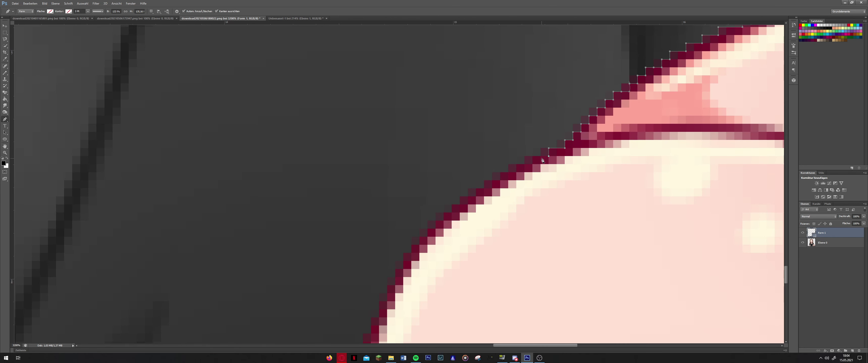
pyautogui.click(524, 156)
pyautogui.click(516, 173)
pyautogui.click(500, 172)
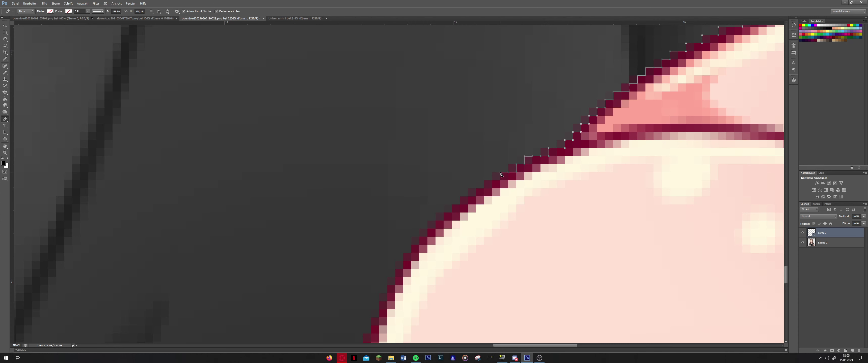
pyautogui.click(484, 188)
pyautogui.click(476, 189)
pyautogui.click(452, 205)
pyautogui.click(435, 221)
pyautogui.click(419, 229)
pyautogui.click(420, 237)
pyautogui.click(412, 253)
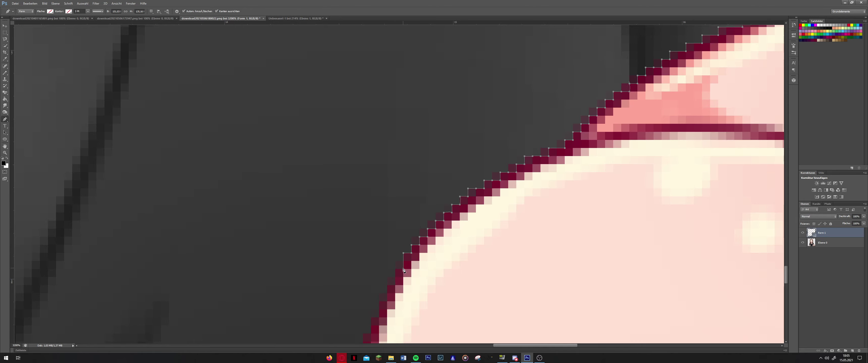
pyautogui.press('h')
pyautogui.click(465, 254)
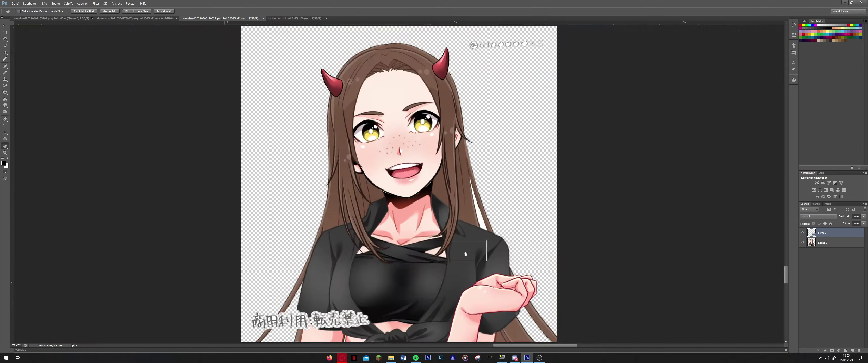
pyautogui.scroll(-5, 424, 287)
pyautogui.moveTo(560, 242); pyautogui.dragTo(510, 208)
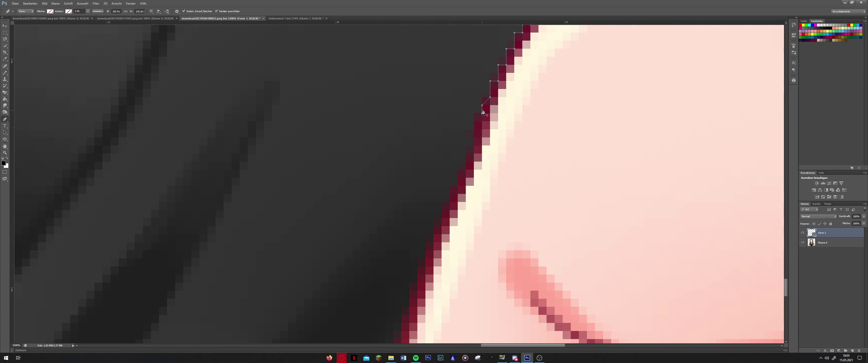
# Step the Pen outline further down the forearm edge.
pyautogui.click(482, 113)
pyautogui.click(482, 121)
pyautogui.click(474, 121)
pyautogui.click(474, 153)
pyautogui.click(458, 178)
pyautogui.click(457, 186)
pyautogui.click(449, 186)
pyautogui.click(449, 202)
pyautogui.click(441, 202)
pyautogui.click(442, 218)
pyautogui.click(433, 242)
pyautogui.click(425, 242)
pyautogui.click(425, 258)
pyautogui.click(426, 267)
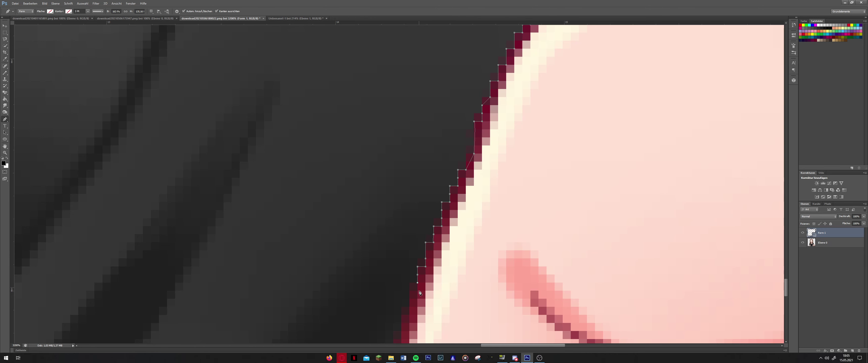
# Trace the lower forearm edge toward the bottom of the image.
pyautogui.moveTo(401, 324); pyautogui.dragTo(533, 33)
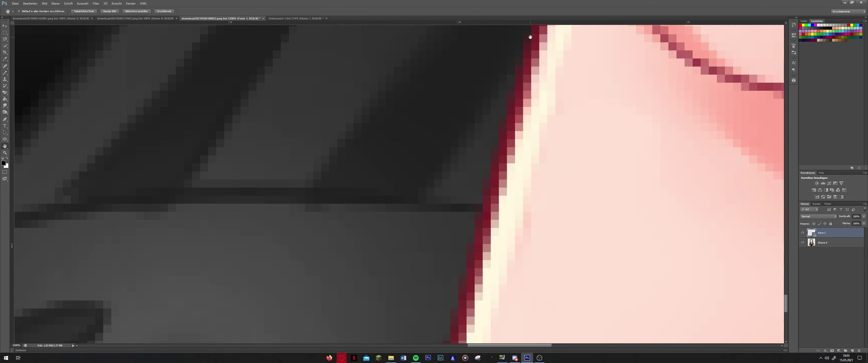
pyautogui.click(523, 50)
pyautogui.click(523, 67)
pyautogui.click(515, 67)
pyautogui.click(515, 99)
pyautogui.click(507, 99)
pyautogui.click(507, 132)
pyautogui.click(499, 131)
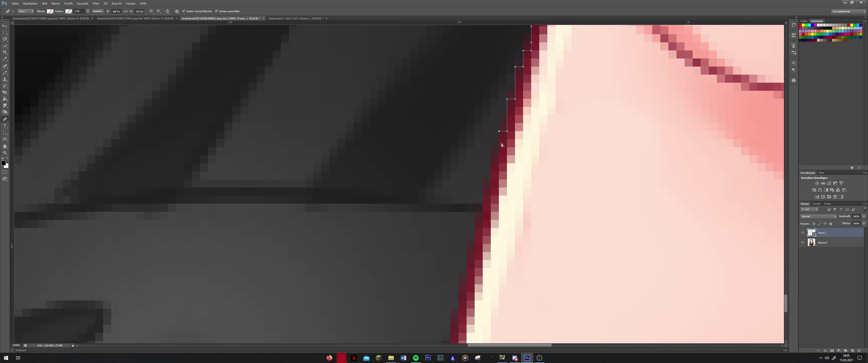
pyautogui.click(499, 156)
pyautogui.click(491, 196)
pyautogui.click(483, 220)
pyautogui.click(475, 253)
pyautogui.click(467, 284)
pyautogui.click(459, 285)
pyautogui.click(459, 317)
pyautogui.click(451, 317)
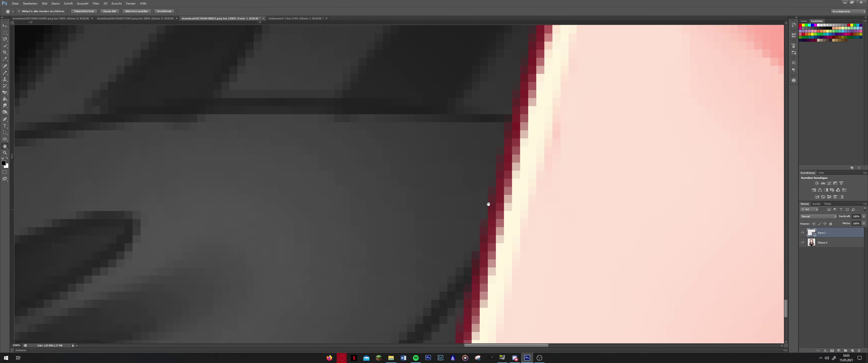
# Finish the forearm outline past the canvas bottom and zoom out.
pyautogui.moveTo(453, 320); pyautogui.dragTo(533, 71)
pyautogui.click(531, 106)
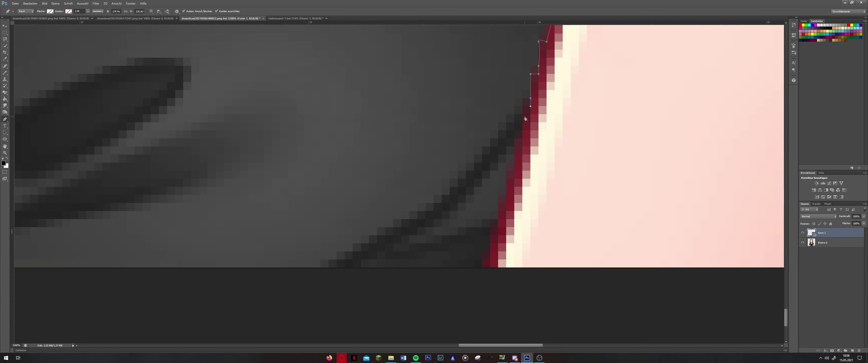
pyautogui.click(523, 138)
pyautogui.click(515, 138)
pyautogui.click(514, 171)
pyautogui.click(506, 195)
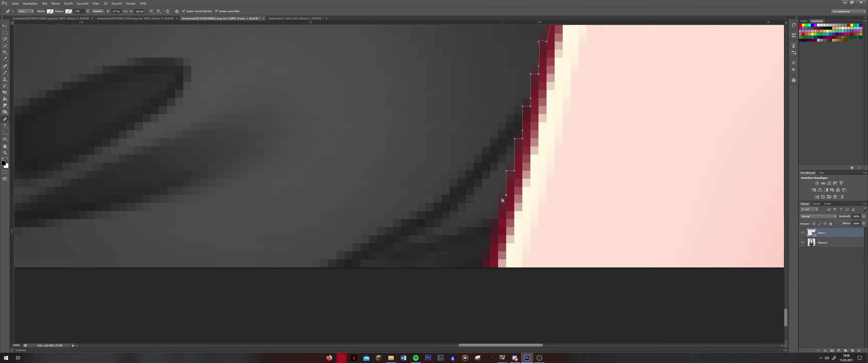
pyautogui.click(490, 228)
pyautogui.click(491, 252)
pyautogui.scroll(-5, 484, 271)
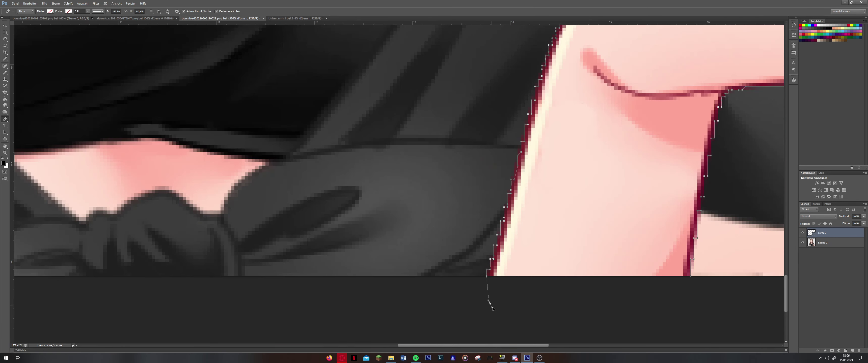
pyautogui.scroll(-2, 692, 279)
pyautogui.scroll(-3, 572, 274)
# Convert the traced hand path into a selection with Auswahl erstellen.
pyautogui.rightClick(462, 272)
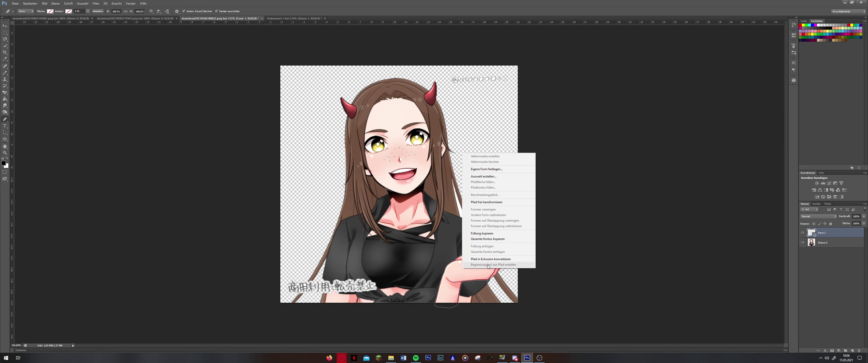
pyautogui.click(479, 177)
pyautogui.click(465, 112)
pyautogui.press('m')
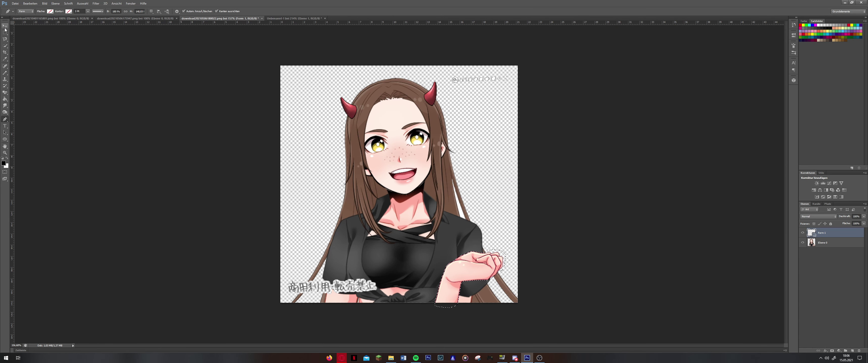
# Refine the hand selection and target the original layer Ebene 0.
pyautogui.rightClick(469, 267)
pyautogui.click(489, 176)
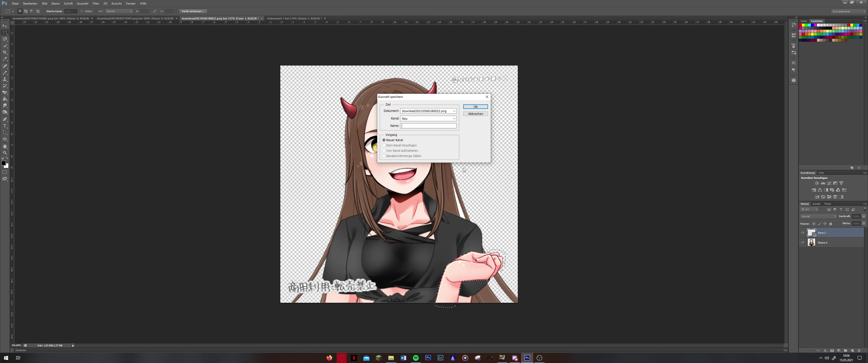
pyautogui.write('a')
pyautogui.press('Return')
pyautogui.rightClick(451, 279)
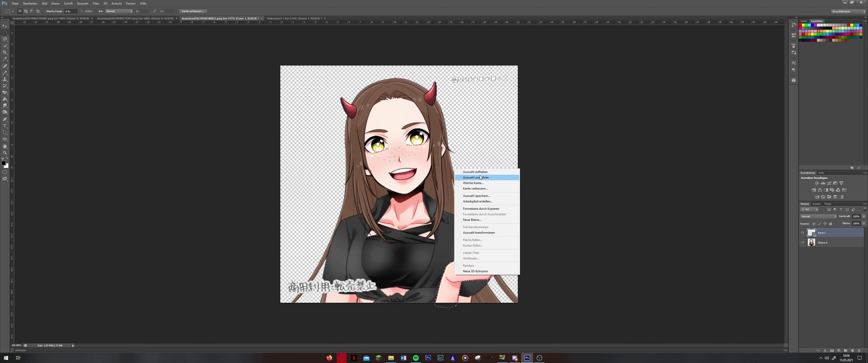
pyautogui.click(478, 175)
pyautogui.press('Return')
pyautogui.press('v')
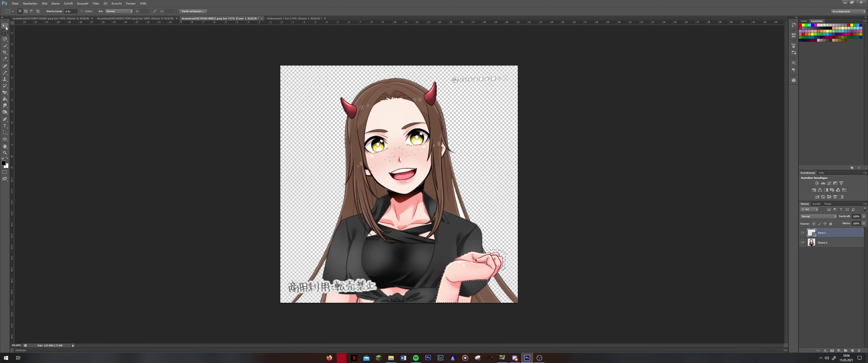
pyautogui.click(822, 243)
# Copy the hand onto a new layer, move it up, and scale to about 72.8%.
pyautogui.hotkey('ctrl', 'j')
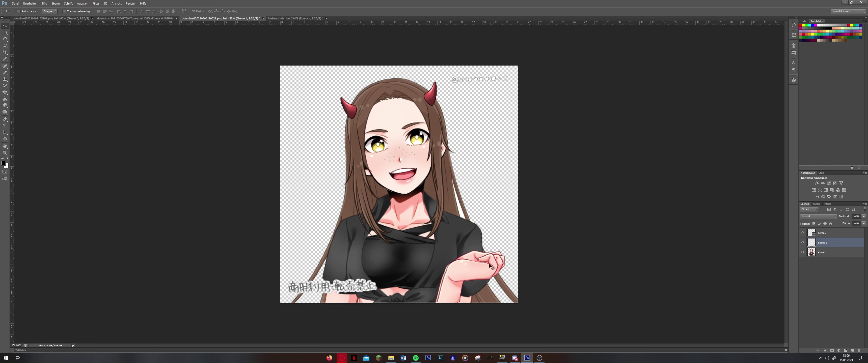
pyautogui.moveTo(526, 268); pyautogui.dragTo(499, 191)
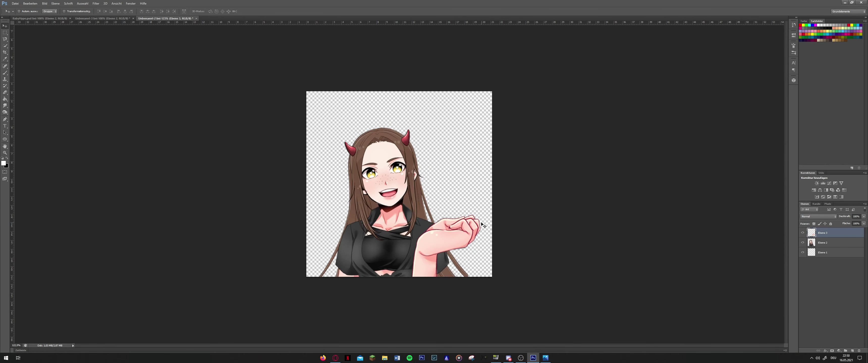
pyautogui.hotkey('ctrl', 't')
pyautogui.moveTo(481, 214); pyautogui.dragTo(462, 233)
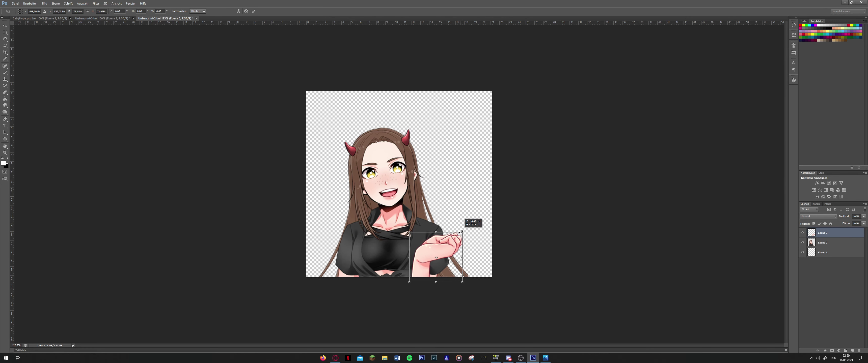
pyautogui.press('Return')
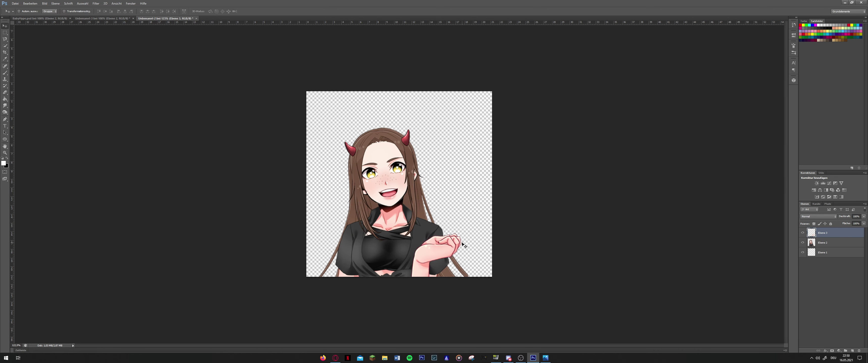
# Tilt the copied hand about -4.5° and adjust its placement.
pyautogui.hotkey('ctrl', 't')
pyautogui.moveTo(463, 234); pyautogui.dragTo(462, 232)
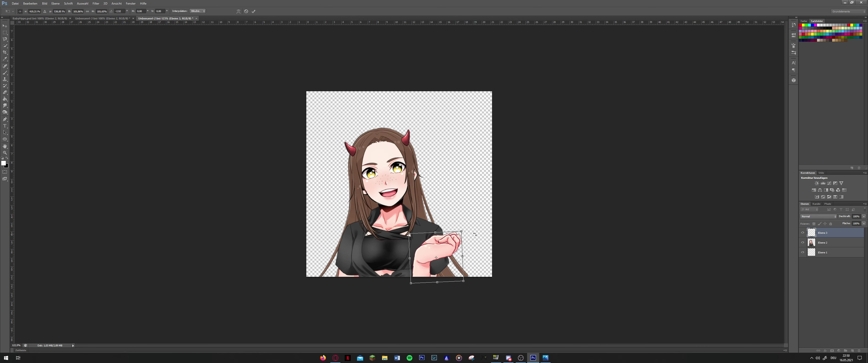
pyautogui.press('Return')
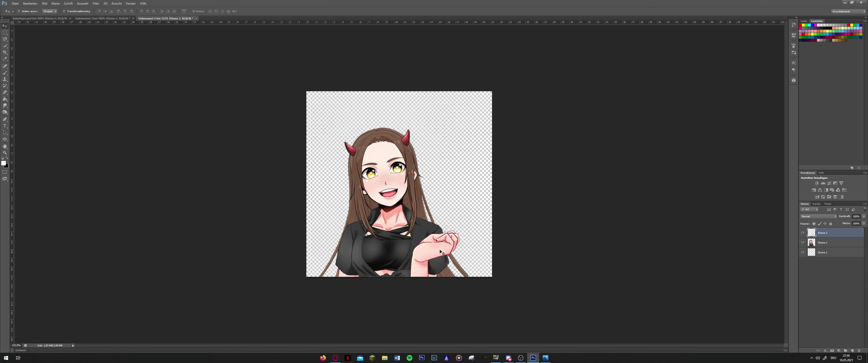
pyautogui.hotkey('ctrl', 'z')
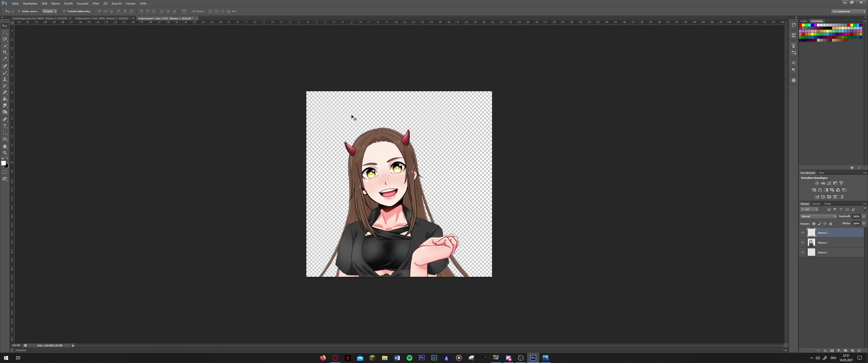
# Add a 'HYPE' text layer above the girl's head and nudge it down-right.
pyautogui.press('t')
pyautogui.click(385, 121)
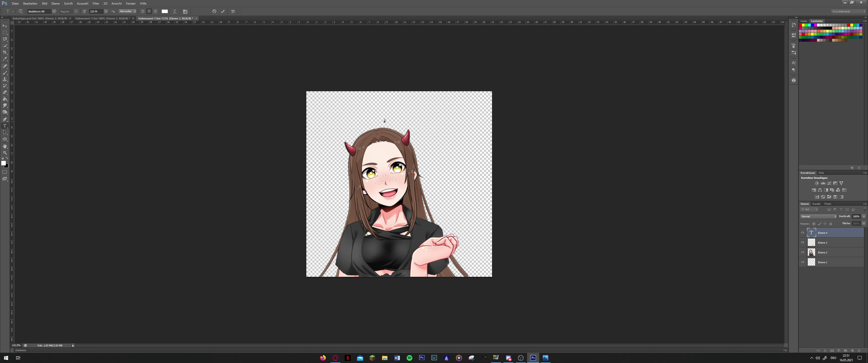
pyautogui.write('HYPE')
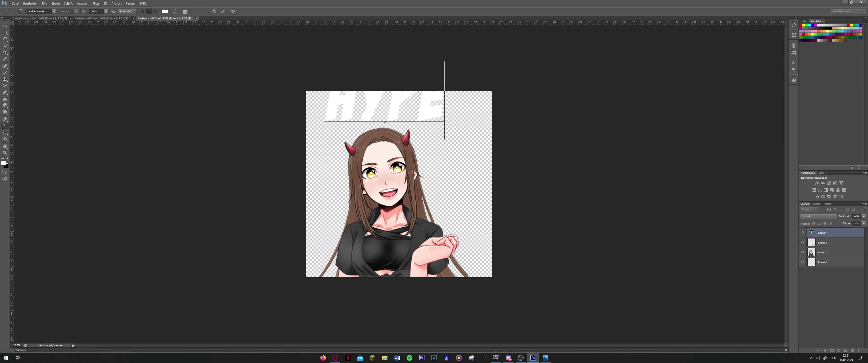
pyautogui.click(6, 26)
pyautogui.moveTo(384, 103); pyautogui.dragTo(407, 128)
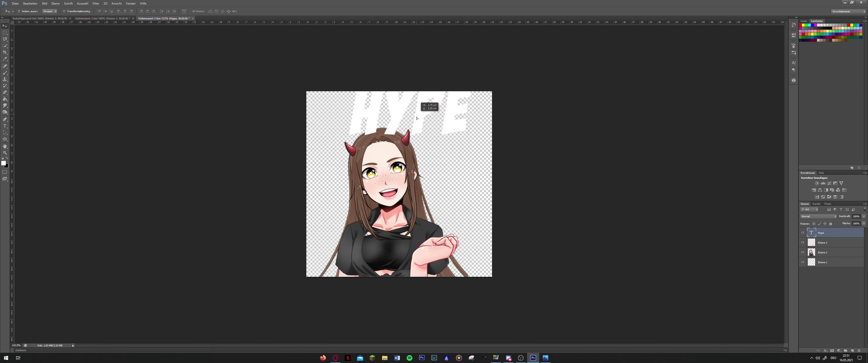
# Tilt the HYPE text slightly and return to editing it.
pyautogui.hotkey('ctrl', 't')
pyautogui.moveTo(506, 125); pyautogui.dragTo(519, 129)
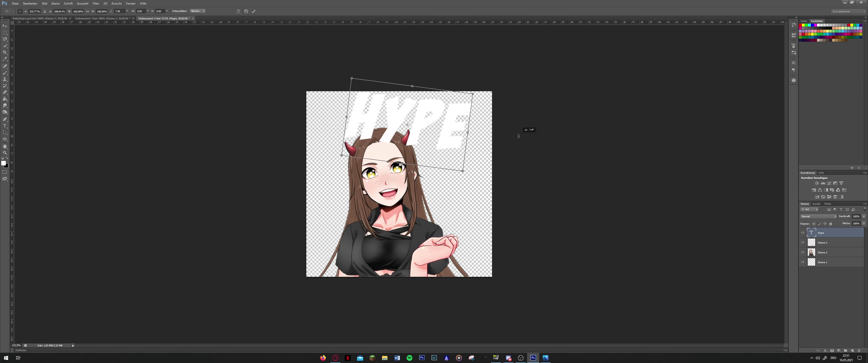
pyautogui.press('Return')
pyautogui.press('t')
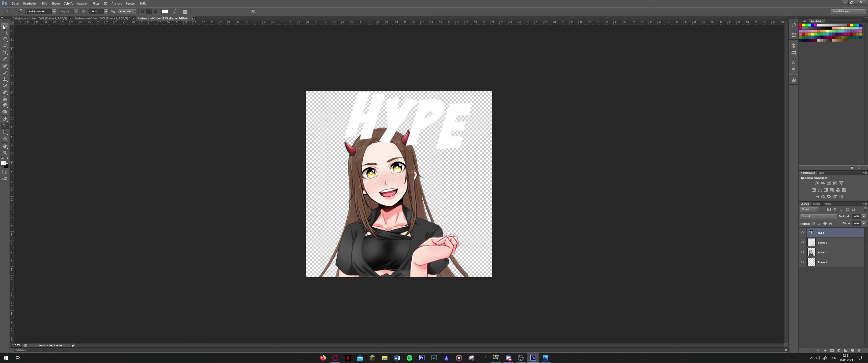
pyautogui.click(470, 117)
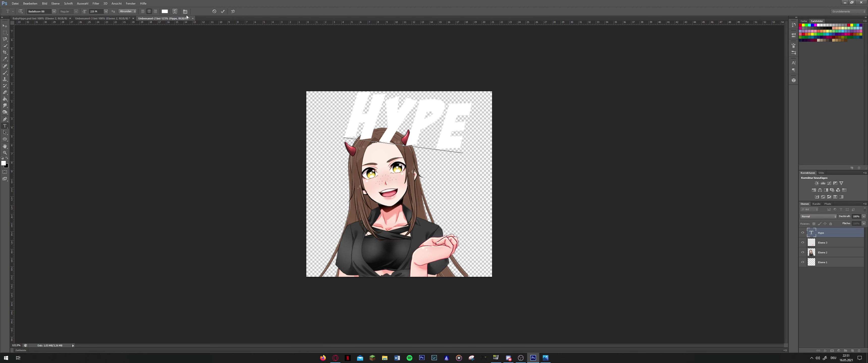
# Warp HYPE with the Bogen arc style at a bend of +20.
pyautogui.click(175, 11)
pyautogui.click(491, 118)
pyautogui.click(490, 135)
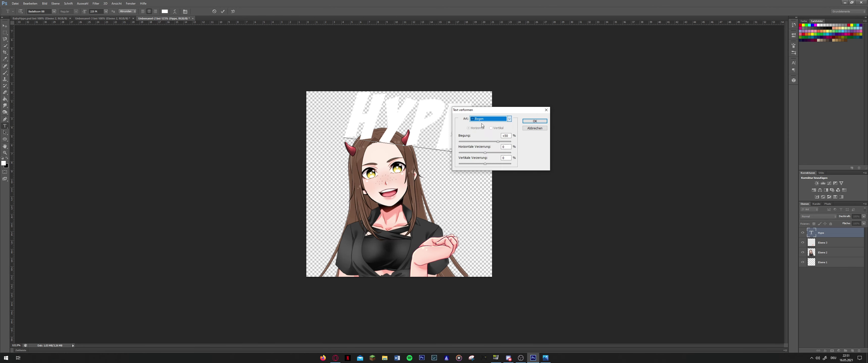
pyautogui.doubleClick(502, 136)
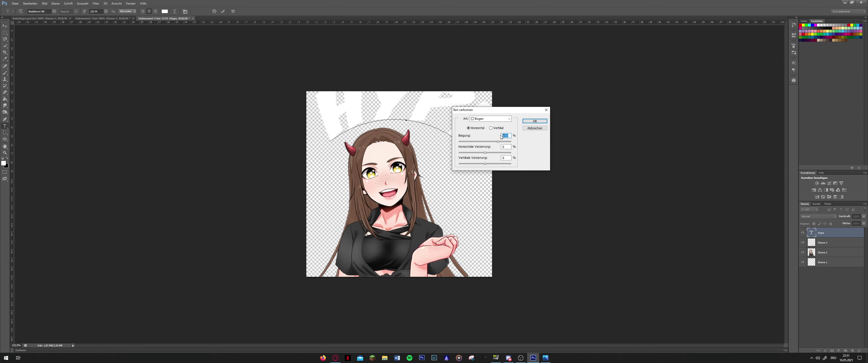
pyautogui.write('25')
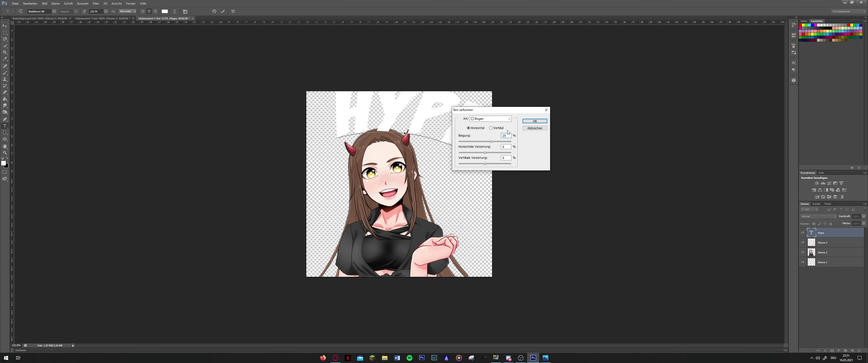
pyautogui.moveTo(491, 142); pyautogui.dragTo(491, 142)
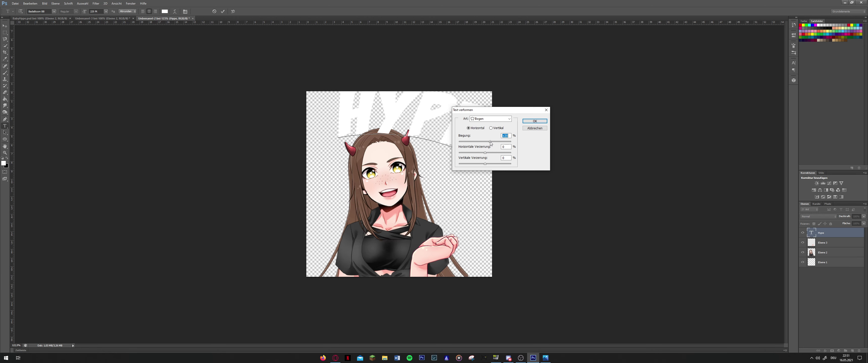
pyautogui.click(537, 122)
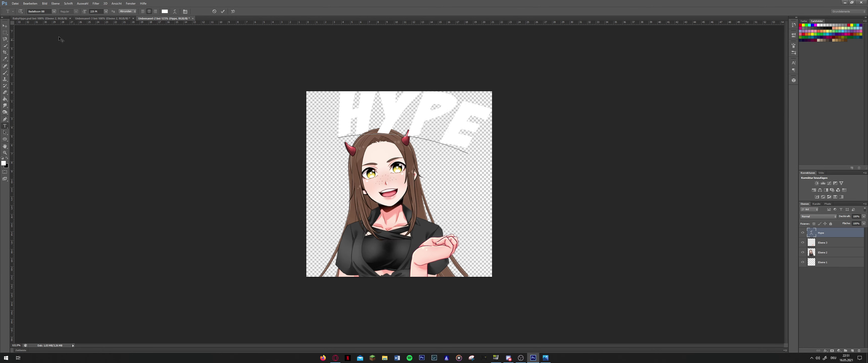
# Shrink the arched HYPE, rotate it about 3°, and move it up-right.
pyautogui.hotkey('ctrl', 't')
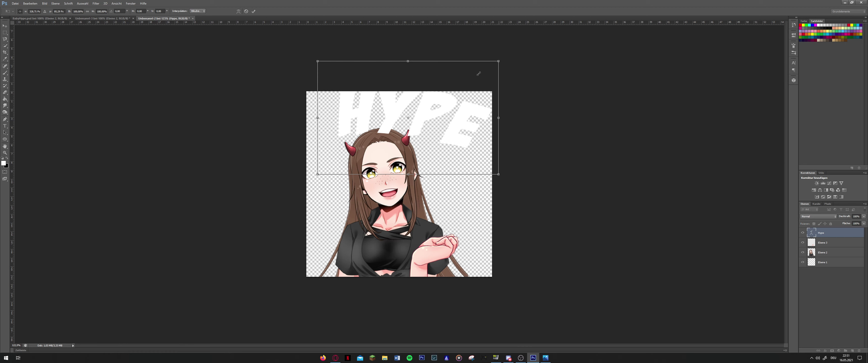
pyautogui.moveTo(478, 73); pyautogui.dragTo(487, 69)
pyautogui.moveTo(494, 103)
pyautogui.mouseDown()
pyautogui.moveTo(539, 113)
pyautogui.moveTo(515, 109)
pyautogui.mouseUp()
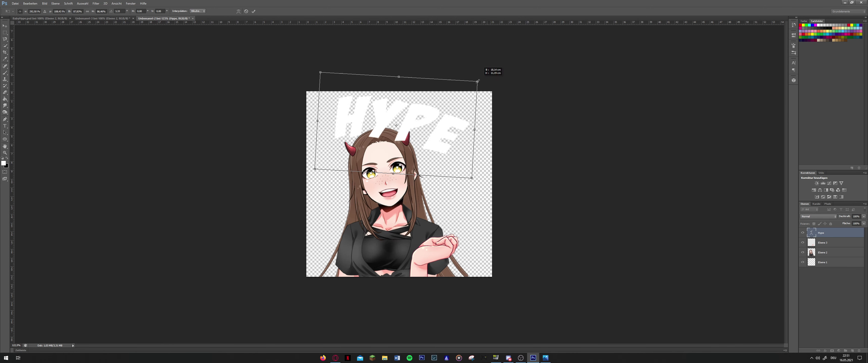
pyautogui.moveTo(492, 72); pyautogui.dragTo(468, 86)
pyautogui.moveTo(431, 118); pyautogui.dragTo(459, 114)
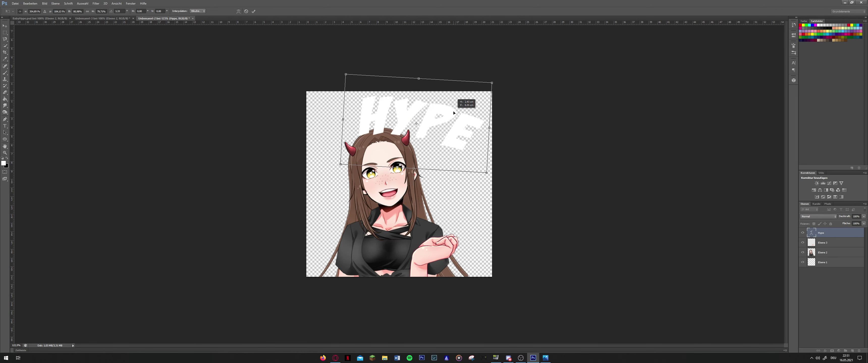
pyautogui.press('Return')
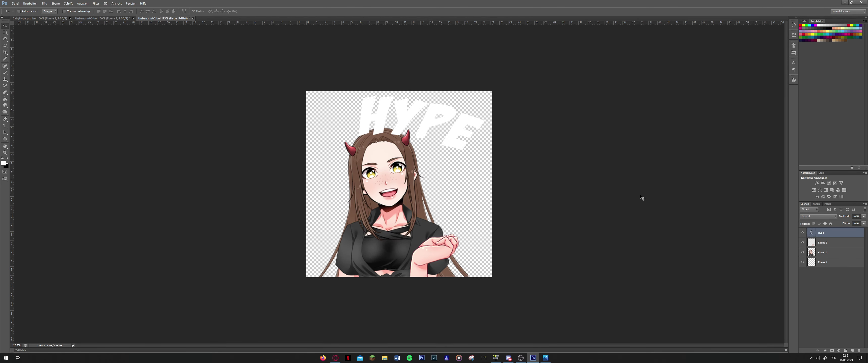
pyautogui.scroll(-3, 643, 199)
pyautogui.scroll(3, 633, 201)
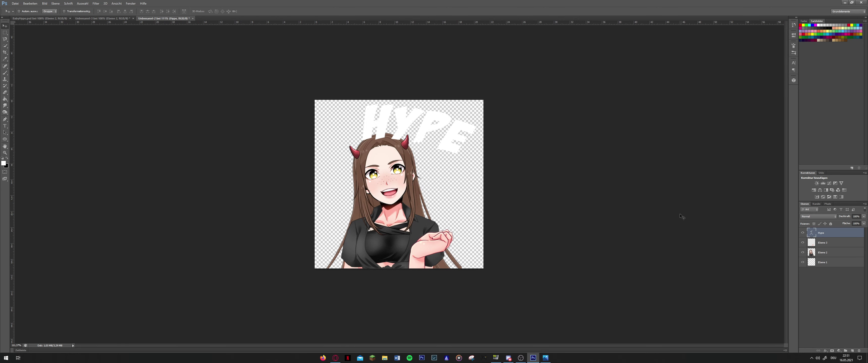
# Add a bright blue 3 px outline stroke to the HYPE text layer.
pyautogui.rightClick(819, 231)
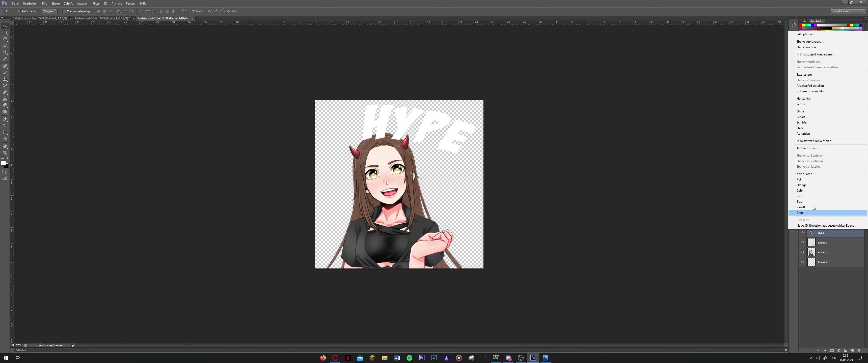
pyautogui.press('Escape')
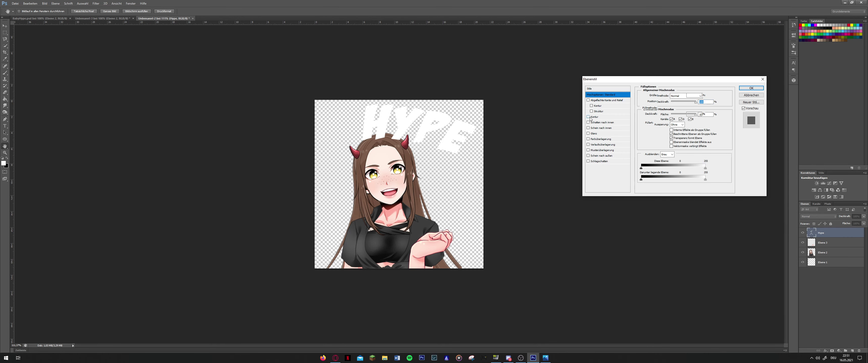
pyautogui.click(590, 118)
pyautogui.moveTo(660, 95); pyautogui.dragTo(662, 96)
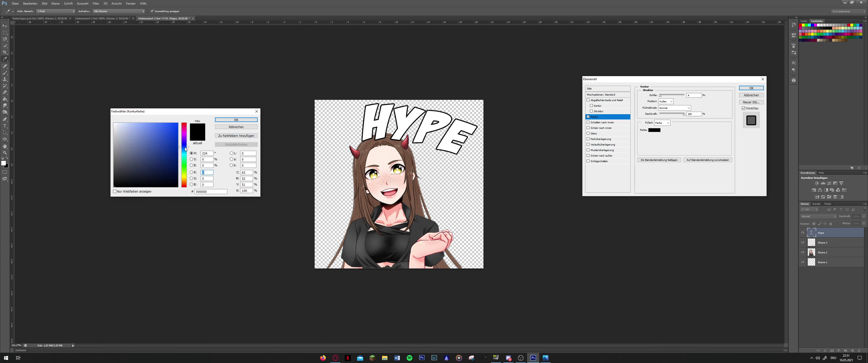
pyautogui.moveTo(184, 155); pyautogui.dragTo(190, 123)
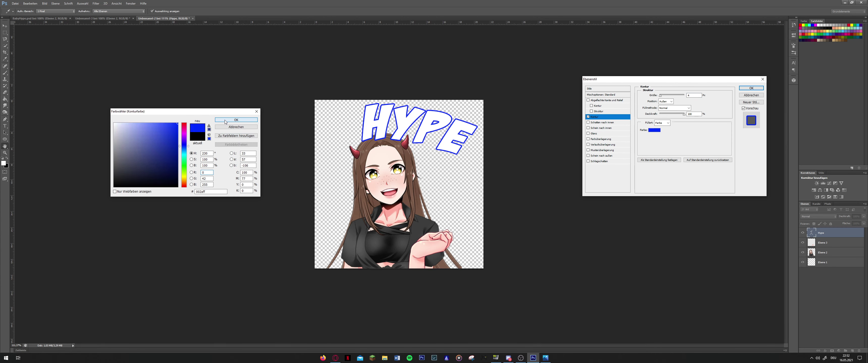
pyautogui.click(236, 121)
pyautogui.press('Down')
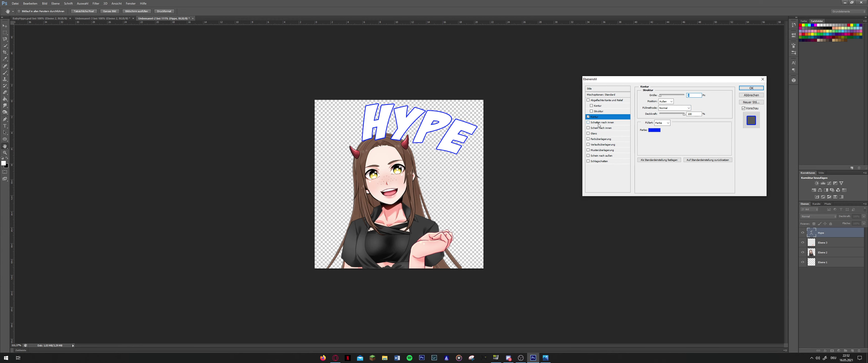
# Enable inner shadow and gradient overlay on HYPE, bringing up the gradient's colours for editing.
pyautogui.click(599, 124)
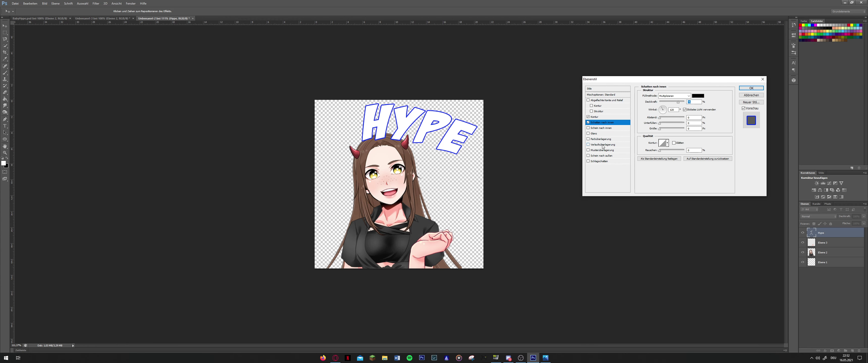
pyautogui.click(603, 145)
pyautogui.click(672, 108)
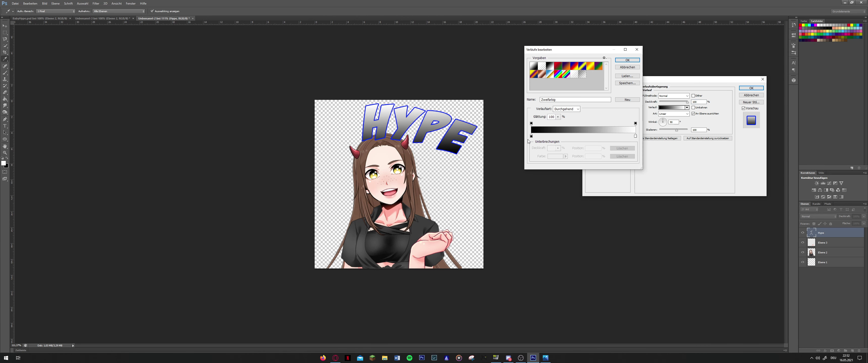
# Set the gradient's left colour stop to a bright blue.
pyautogui.moveTo(532, 137); pyautogui.dragTo(526, 138)
pyautogui.click(555, 156)
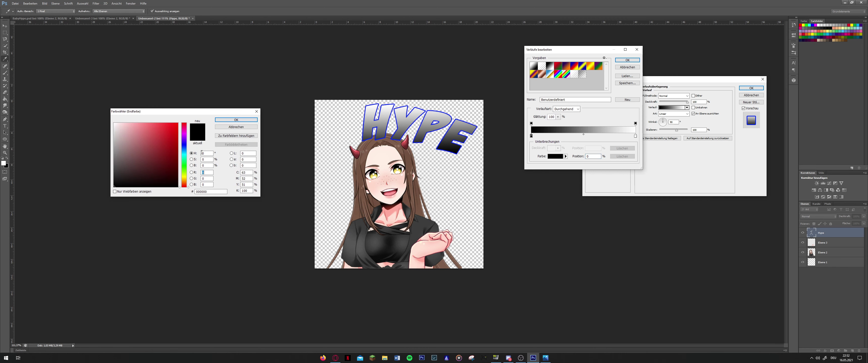
pyautogui.click(184, 146)
pyautogui.click(165, 134)
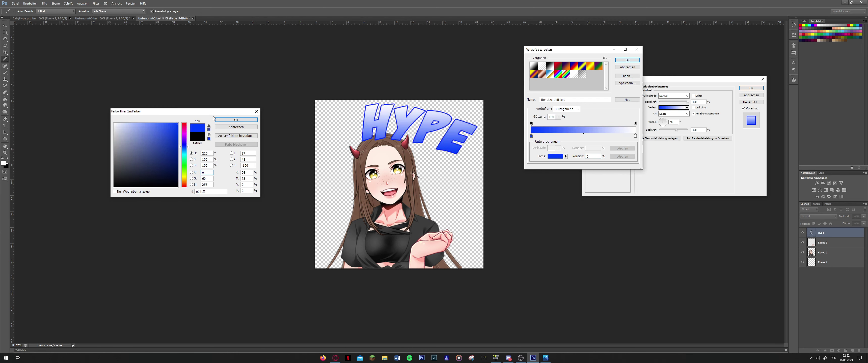
pyautogui.click(231, 120)
# Change the gradient's right, white stop to a light saturated blue.
pyautogui.click(636, 136)
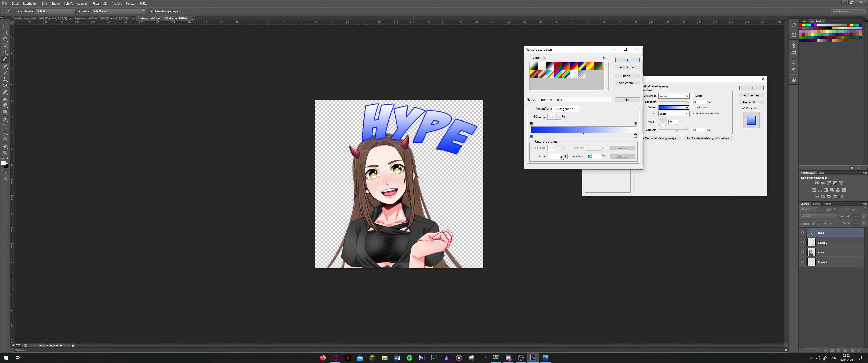
pyautogui.click(556, 156)
pyautogui.click(184, 147)
pyautogui.click(165, 123)
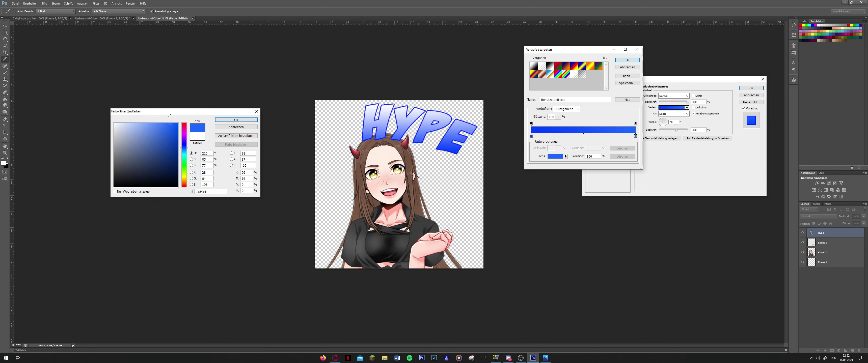
pyautogui.moveTo(167, 125)
pyautogui.mouseDown()
pyautogui.moveTo(153, 112)
pyautogui.moveTo(162, 116)
pyautogui.moveTo(153, 124)
pyautogui.mouseUp()
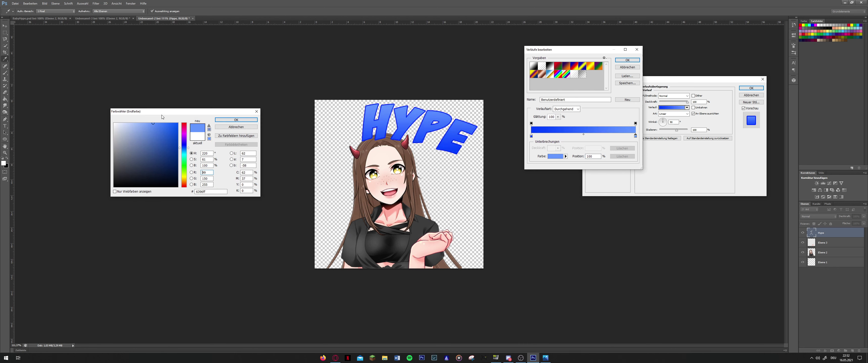
pyautogui.click(227, 120)
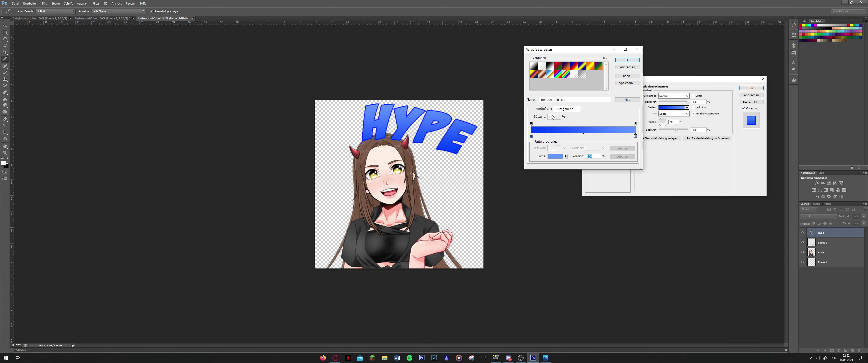
pyautogui.click(558, 156)
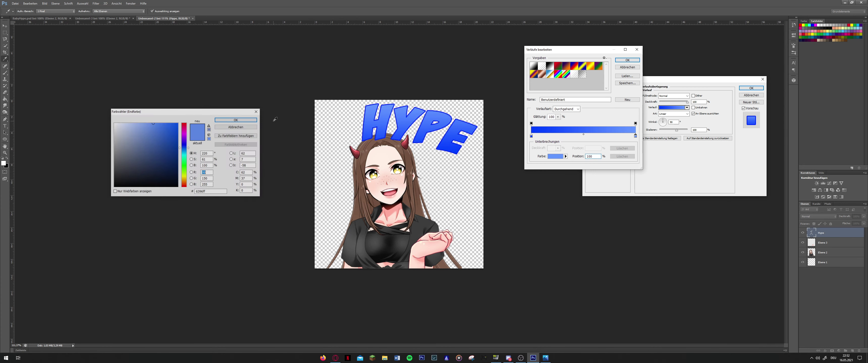
pyautogui.click(155, 125)
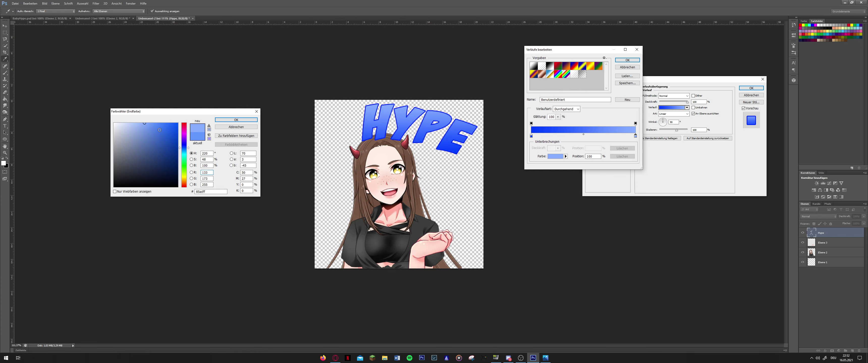
pyautogui.click(154, 128)
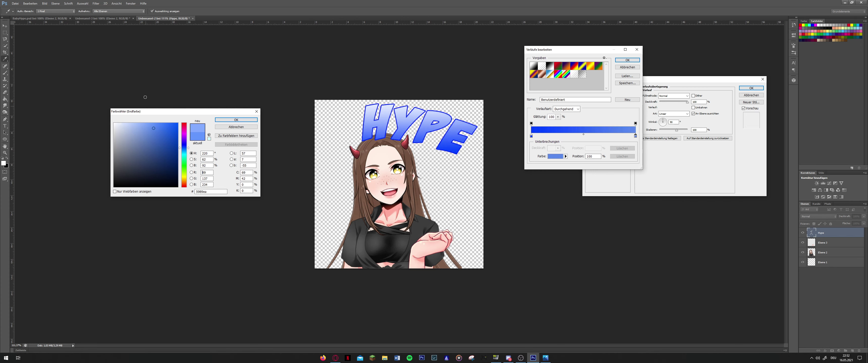
pyautogui.click(161, 119)
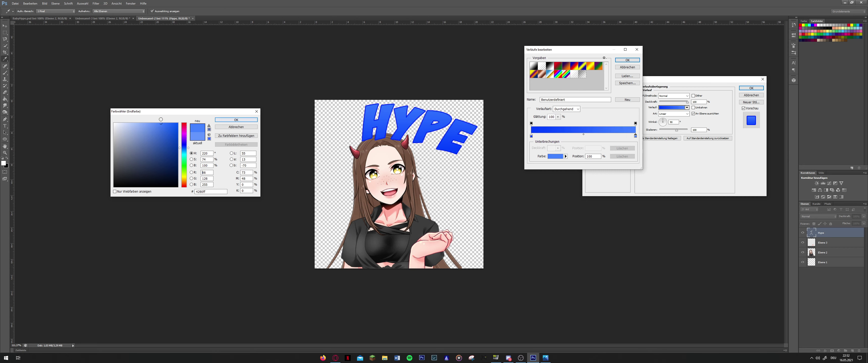
pyautogui.click(236, 119)
# Deepen the left stop to brightness 78, apply the gradient, and enable inner glow.
pyautogui.click(532, 136)
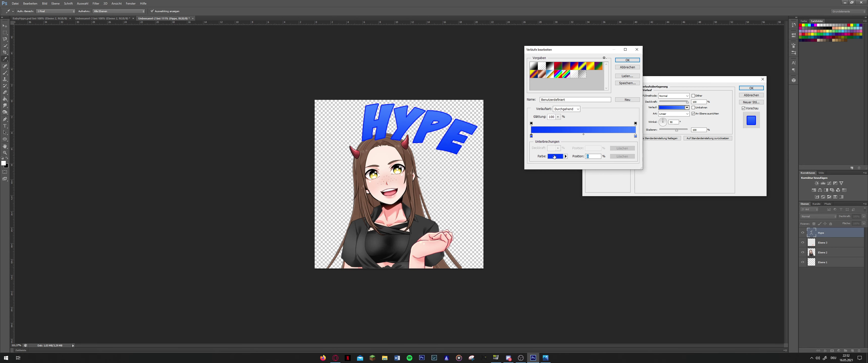
pyautogui.click(555, 156)
pyautogui.write('78')
pyautogui.press('Tab')
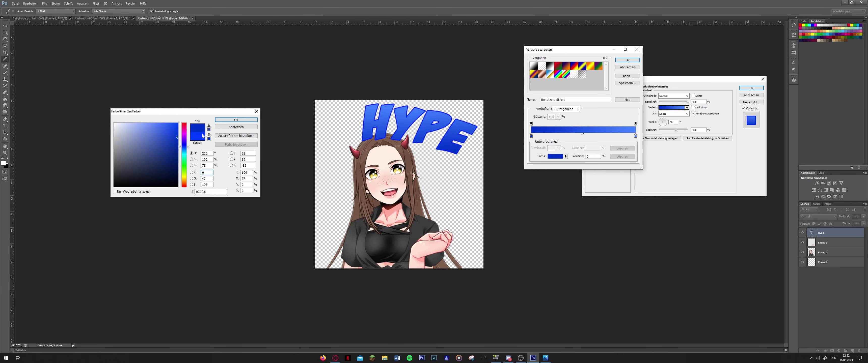
pyautogui.click(236, 120)
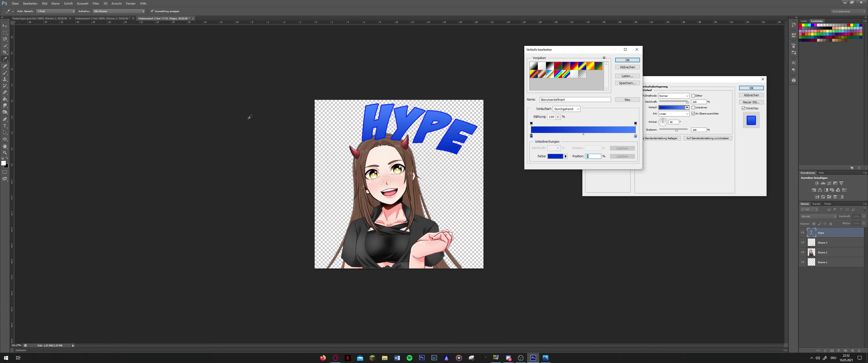
pyautogui.click(628, 61)
pyautogui.click(600, 128)
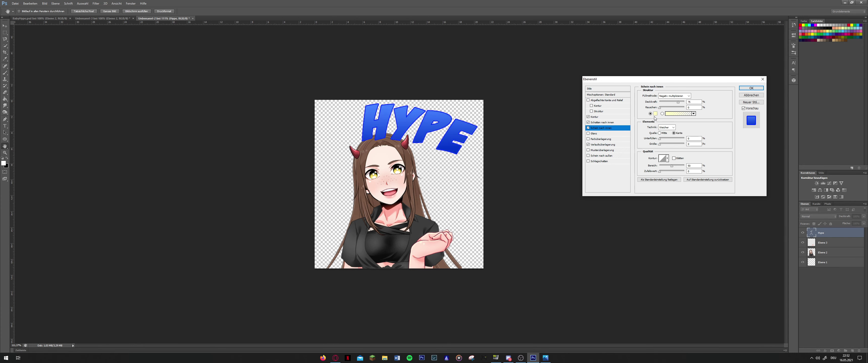
# Enlarge the inner glow and add a dark blue drop shadow in Normal mode.
pyautogui.moveTo(660, 144); pyautogui.dragTo(662, 145)
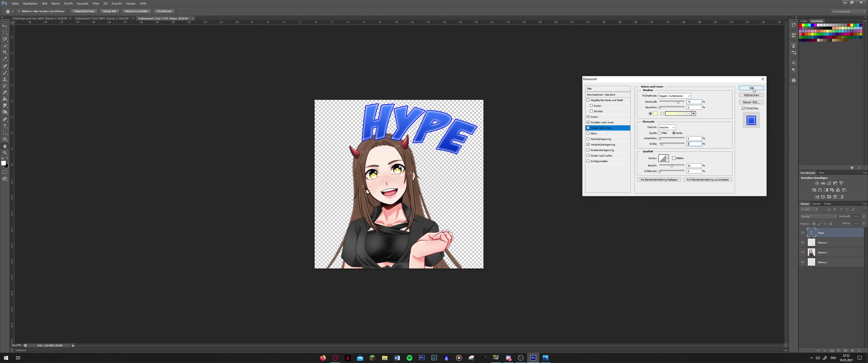
pyautogui.click(600, 162)
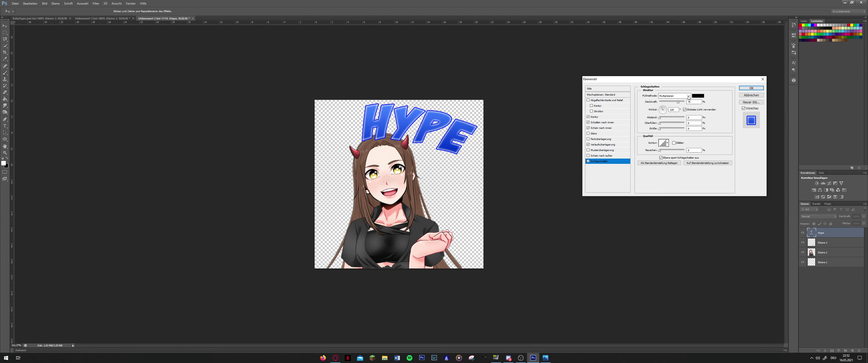
pyautogui.click(688, 97)
pyautogui.click(696, 97)
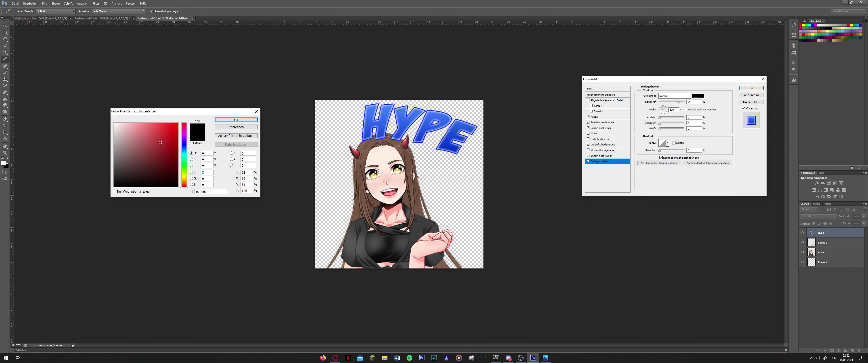
pyautogui.moveTo(187, 154); pyautogui.dragTo(184, 144)
pyautogui.click(177, 135)
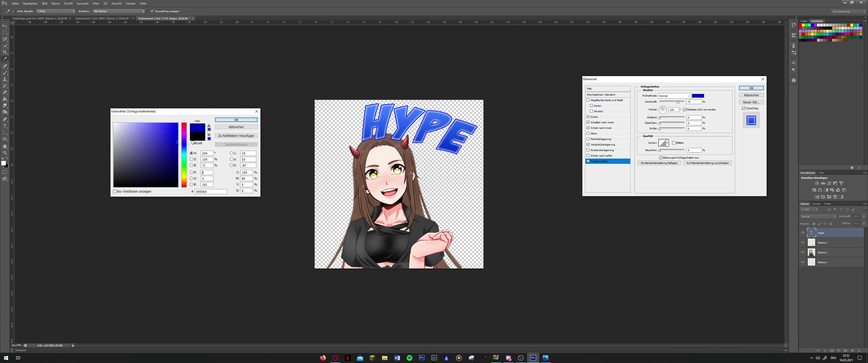
pyautogui.click(249, 121)
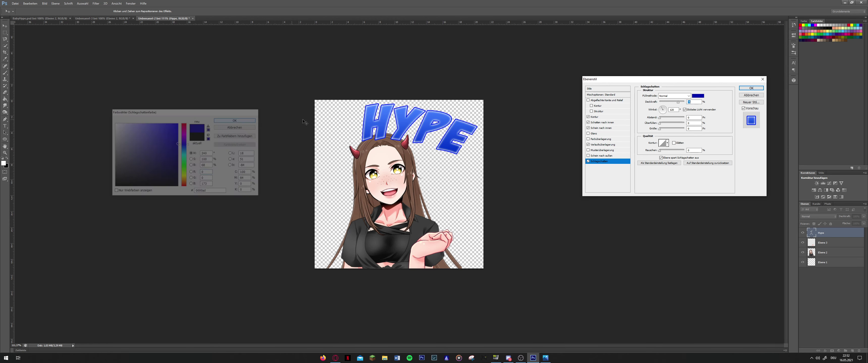
# Tighten the drop shadow's distance, spread to 8 and size near zero, then apply the style.
pyautogui.click(661, 120)
pyautogui.moveTo(661, 130); pyautogui.dragTo(667, 123)
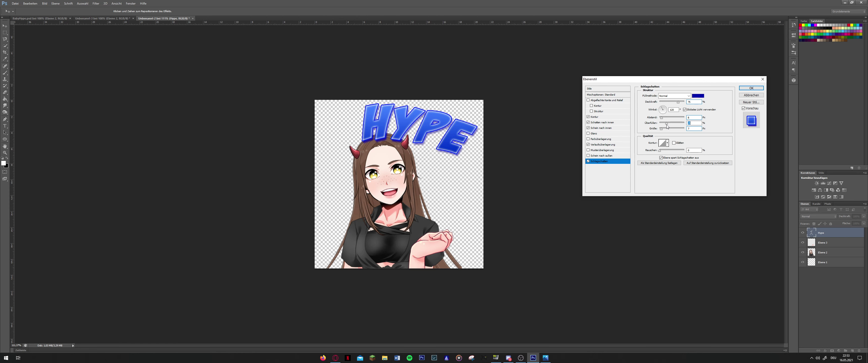
pyautogui.moveTo(667, 127); pyautogui.dragTo(665, 126)
pyautogui.moveTo(663, 126); pyautogui.dragTo(662, 126)
pyautogui.moveTo(670, 129); pyautogui.dragTo(661, 129)
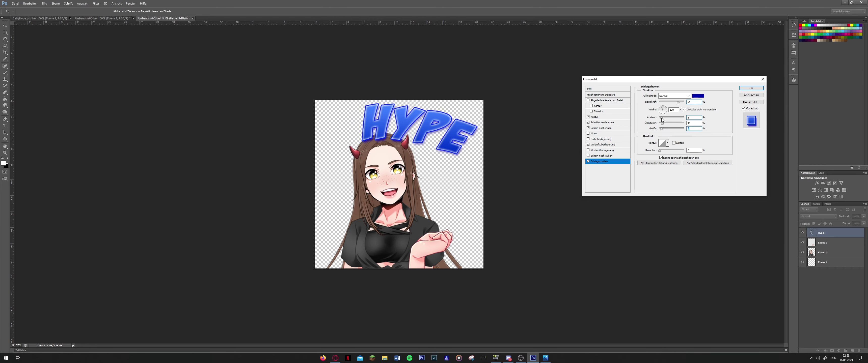
pyautogui.click(662, 118)
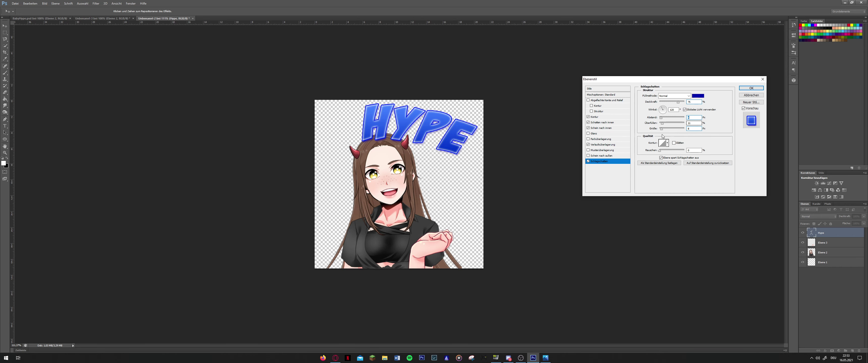
pyautogui.click(751, 88)
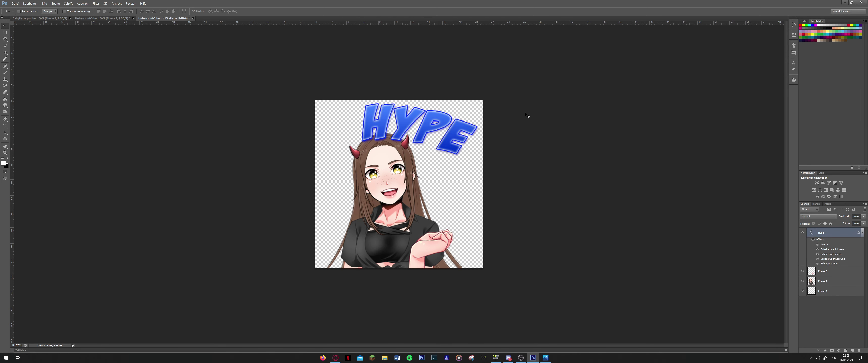
# Reopen HYPE's gradient overlay, set its right stop to a lighter blue, and apply.
pyautogui.scroll(-2, 526, 114)
pyautogui.scroll(-2, 525, 114)
pyautogui.scroll(3, 525, 114)
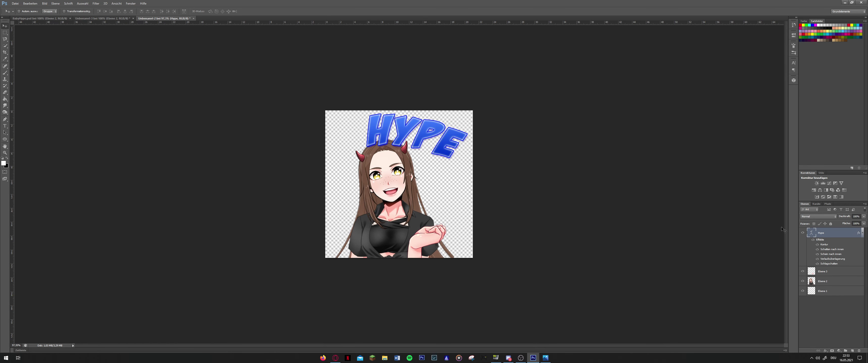
pyautogui.doubleClick(436, 114)
pyautogui.click(606, 144)
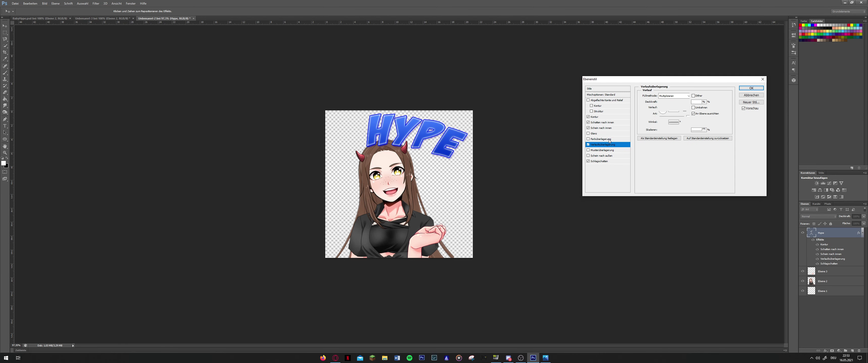
pyautogui.click(673, 107)
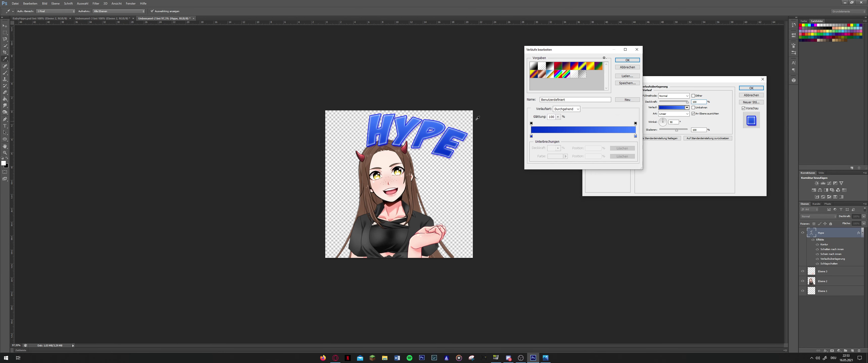
pyautogui.click(635, 137)
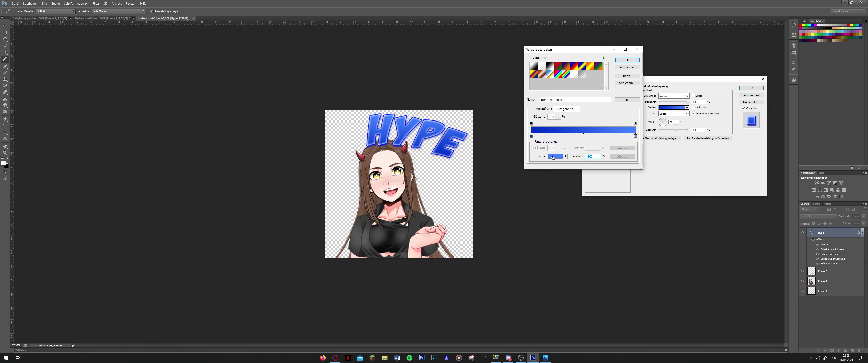
pyautogui.click(553, 157)
pyautogui.click(153, 124)
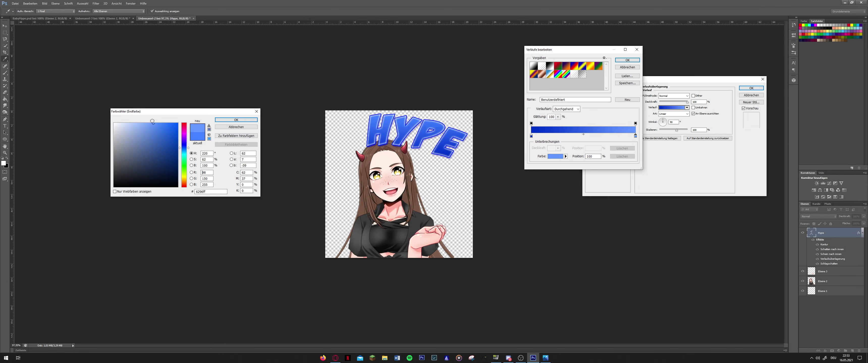
pyautogui.click(236, 120)
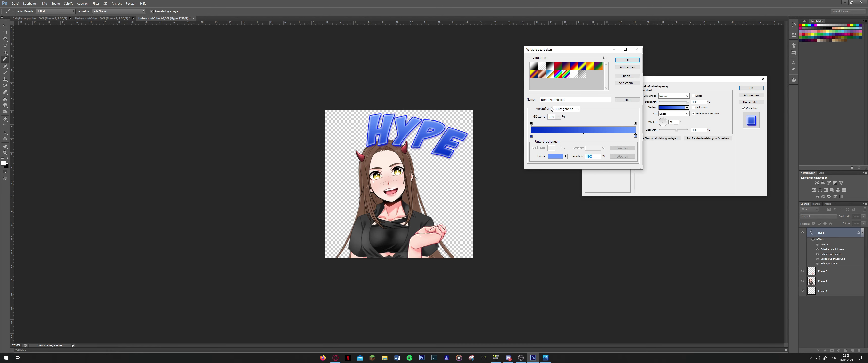
pyautogui.click(628, 60)
pyautogui.click(751, 88)
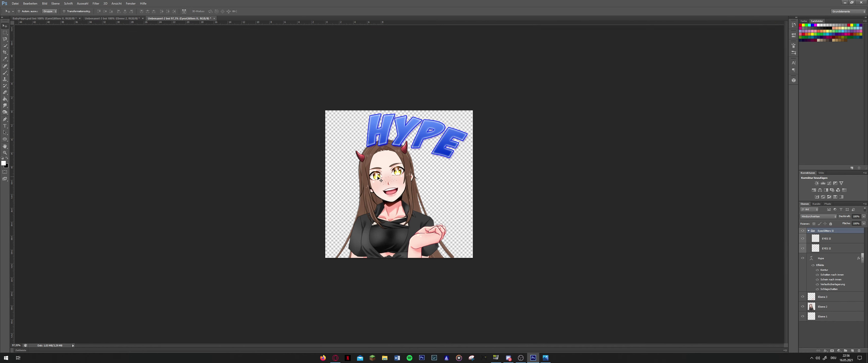
# Move the EyesGlitters II group into place and rotate the eye sparkles about -2°.
pyautogui.moveTo(371, 178); pyautogui.dragTo(380, 182)
pyautogui.hotkey('ctrl', '0')
pyautogui.hotkey('ctrl', 't')
pyautogui.moveTo(457, 162); pyautogui.dragTo(459, 158)
pyautogui.press('Return')
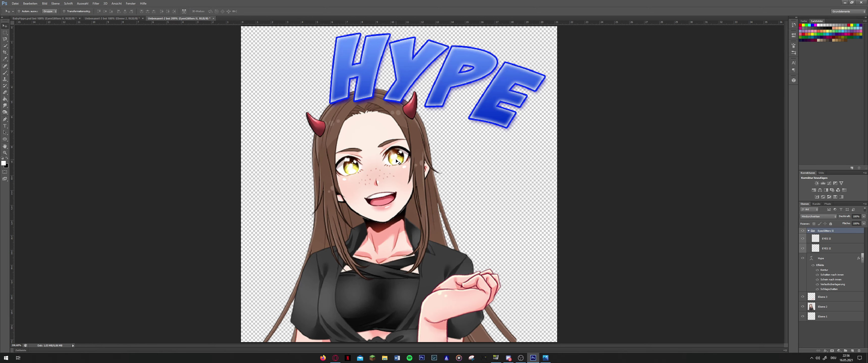
# Leave the eye glitter untransformed and give the EyesGlitters II group a white layer mask.
pyautogui.scroll(3, 395, 155)
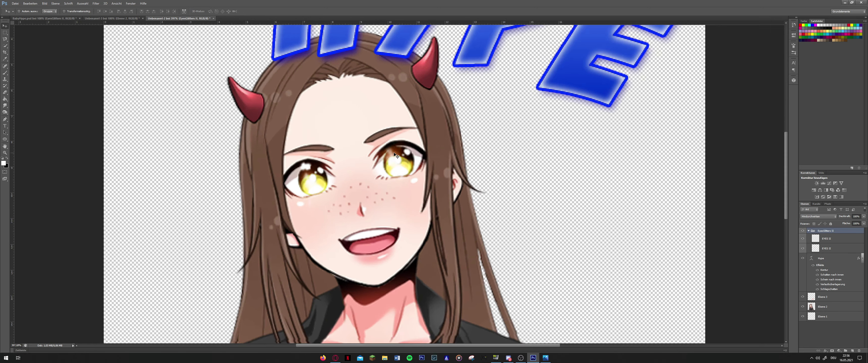
pyautogui.scroll(3, 395, 155)
pyautogui.hotkey('ctrl', 't')
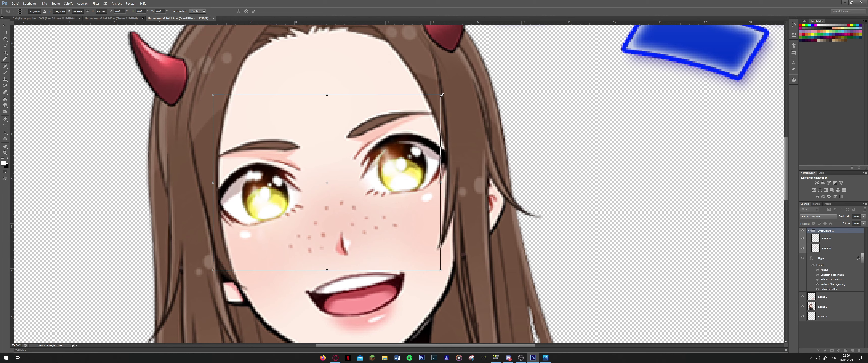
pyautogui.press('Return')
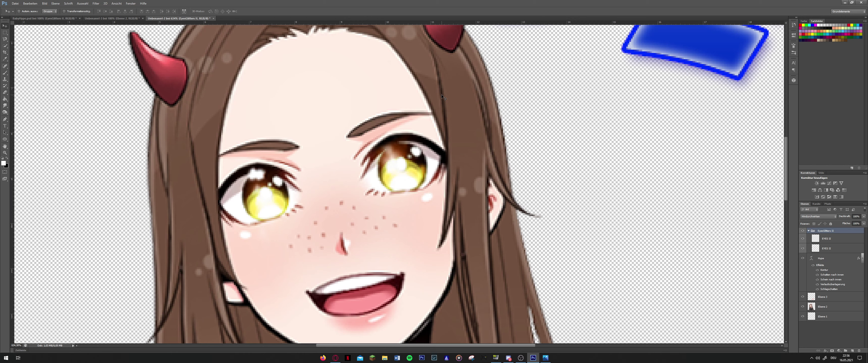
pyautogui.hotkey('ctrl', 't')
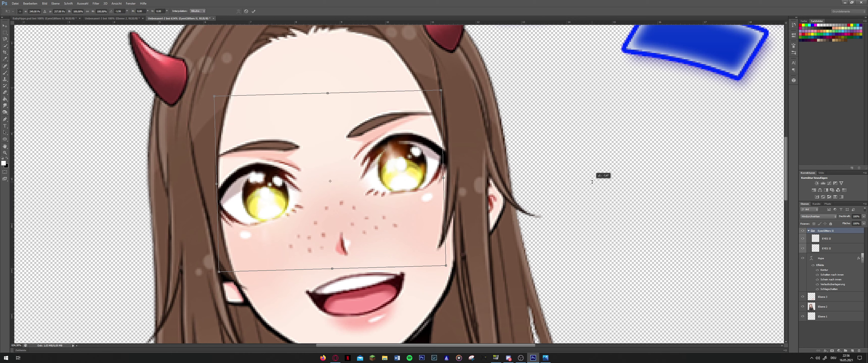
pyautogui.press('Return')
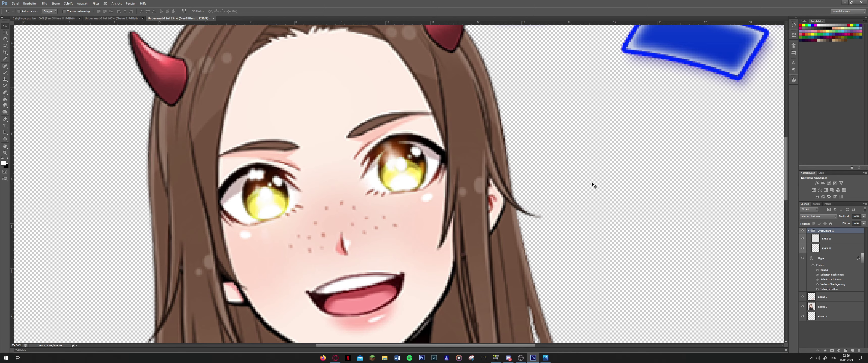
pyautogui.scroll(-3, 593, 186)
pyautogui.scroll(-3, 594, 185)
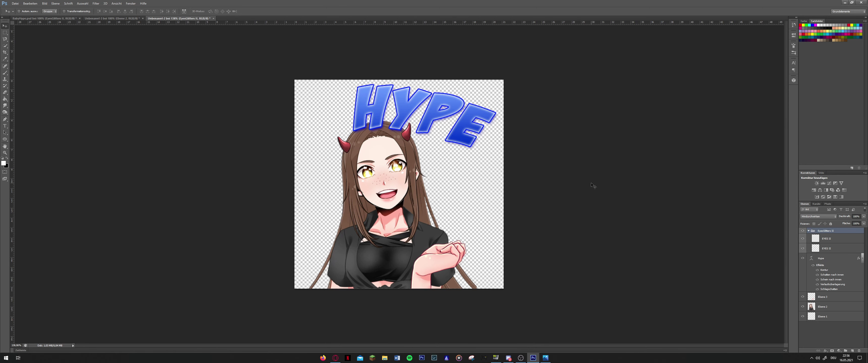
pyautogui.scroll(2, 460, 176)
pyautogui.scroll(2, 461, 175)
pyautogui.scroll(1, 529, 202)
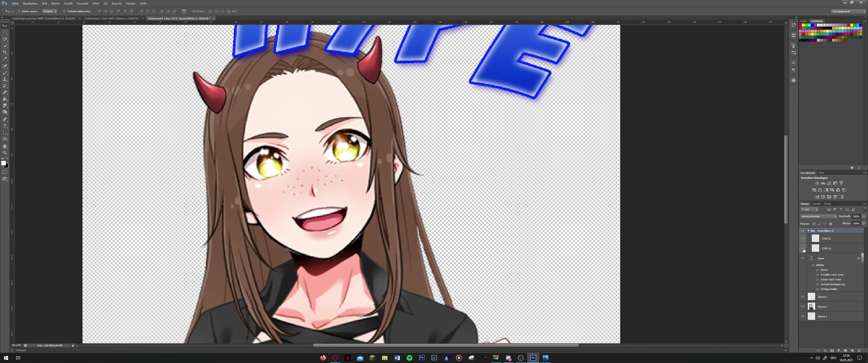
pyautogui.click(833, 351)
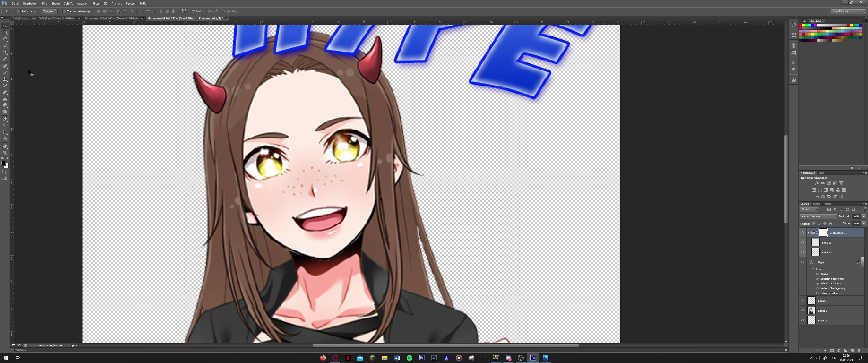
# Paint the group mask with a size-21 brush to hide the glitter over the right eyebrow.
pyautogui.click(4, 72)
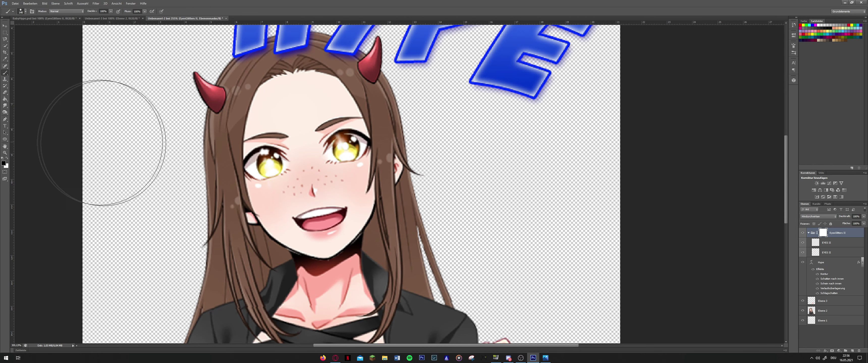
pyautogui.moveTo(274, 187); pyautogui.dragTo(237, 189)
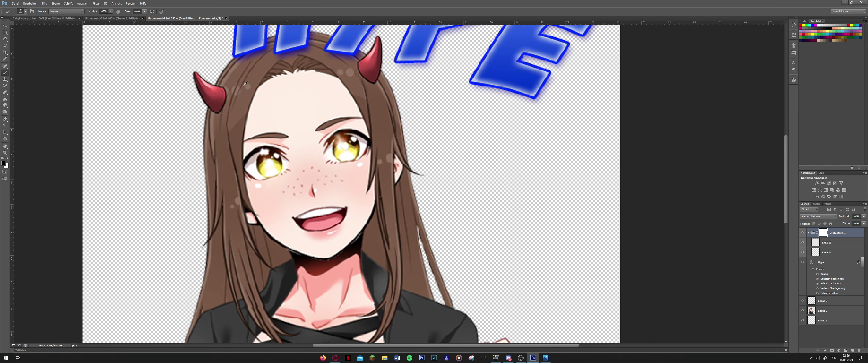
pyautogui.moveTo(290, 154); pyautogui.dragTo(277, 154)
pyautogui.moveTo(323, 133); pyautogui.dragTo(332, 129)
# Fit the whole image in view and switch to the Pen tool for shapes.
pyautogui.hotkey('ctrl', '0')
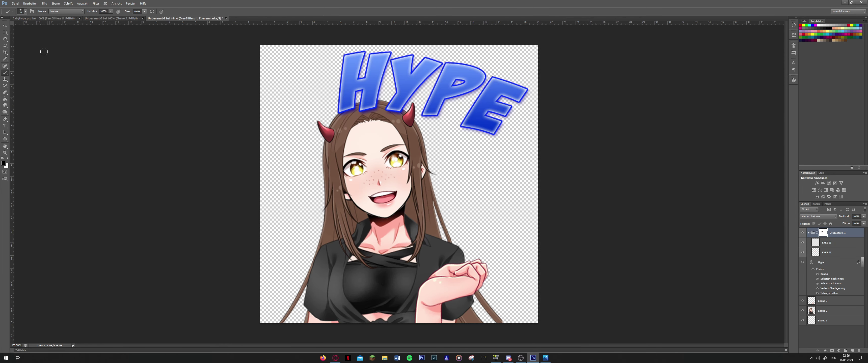
pyautogui.click(6, 28)
pyautogui.scroll(3, 470, 130)
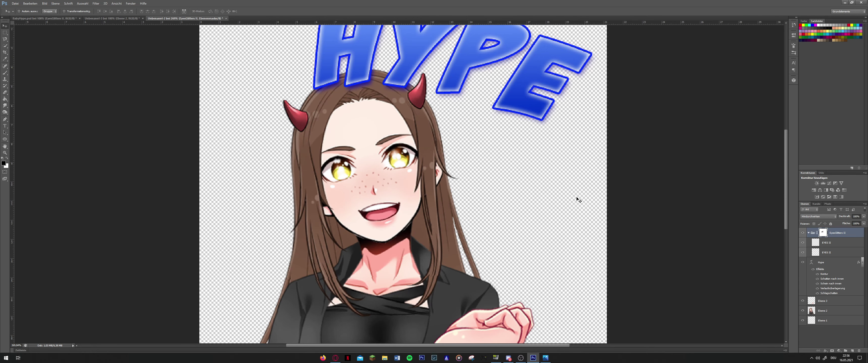
pyautogui.scroll(-4, 600, 198)
pyautogui.scroll(2, 619, 200)
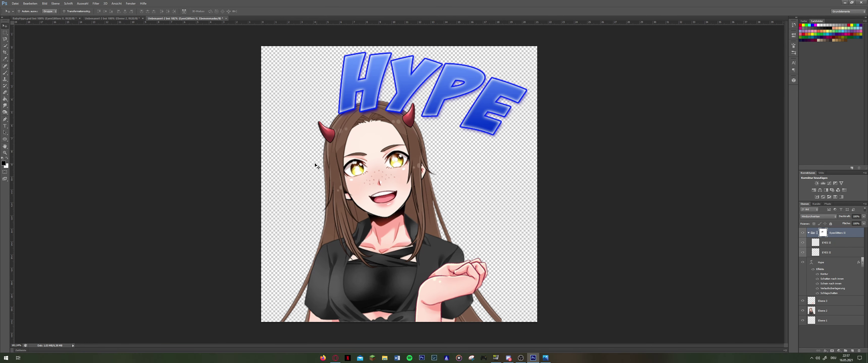
pyautogui.scroll(-3, 318, 165)
pyautogui.scroll(1, 306, 165)
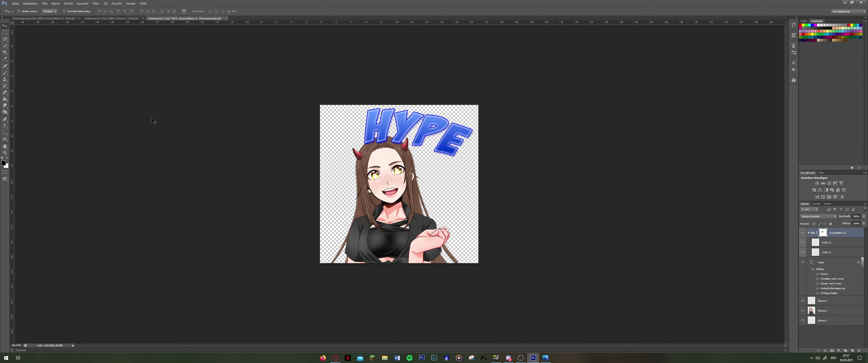
pyautogui.scroll(-2, 151, 121)
pyautogui.scroll(2, 161, 122)
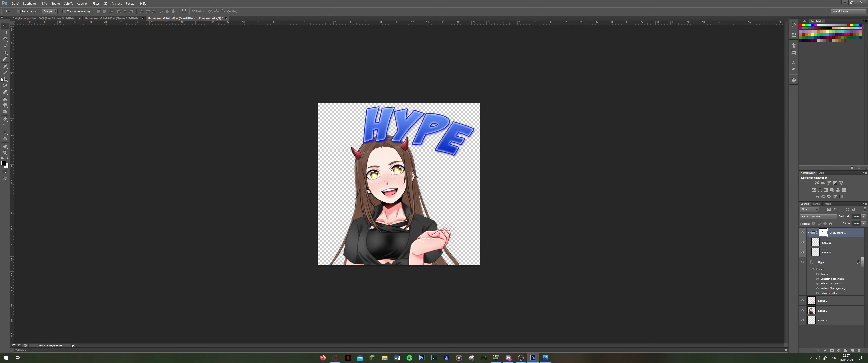
pyautogui.click(6, 120)
pyautogui.scroll(1, 433, 200)
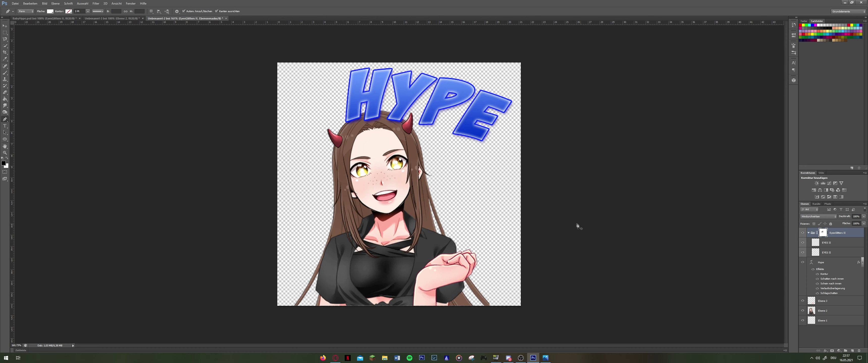
# Add a new empty layer Ebene 4 and place the sparkle's first anchor beside the face.
pyautogui.click(852, 351)
pyautogui.click(831, 235)
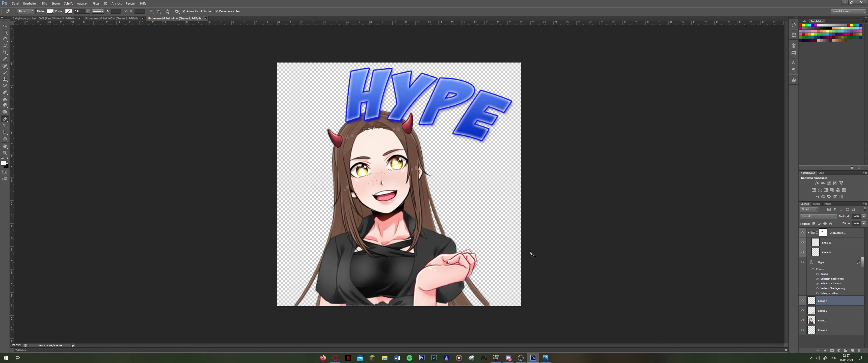
pyautogui.scroll(1, 492, 196)
pyautogui.click(490, 181)
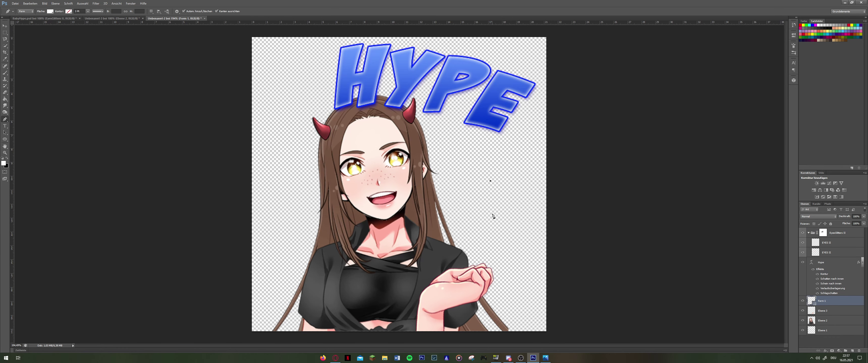
# Drag out the remaining curved anchors to close a four-point sparkle star.
pyautogui.moveTo(509, 204); pyautogui.dragTo(511, 206)
pyautogui.moveTo(492, 221); pyautogui.dragTo(493, 239)
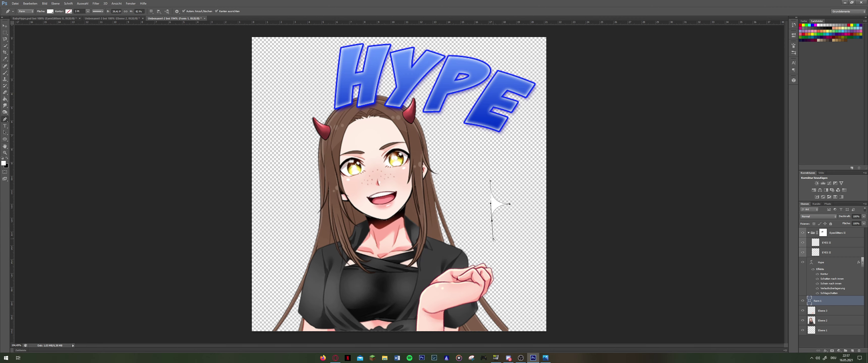
pyautogui.moveTo(475, 207); pyautogui.dragTo(473, 208)
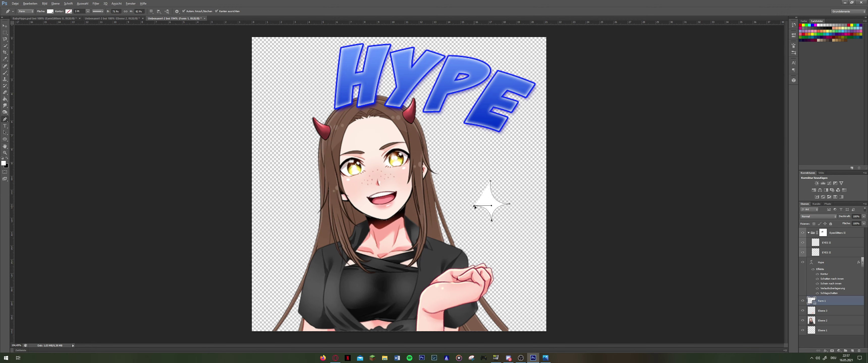
pyautogui.moveTo(491, 205); pyautogui.dragTo(487, 205)
# Open the layer style settings for the Form 1 sparkle layer.
pyautogui.rightClick(820, 302)
pyautogui.click(820, 302)
pyautogui.click(5, 26)
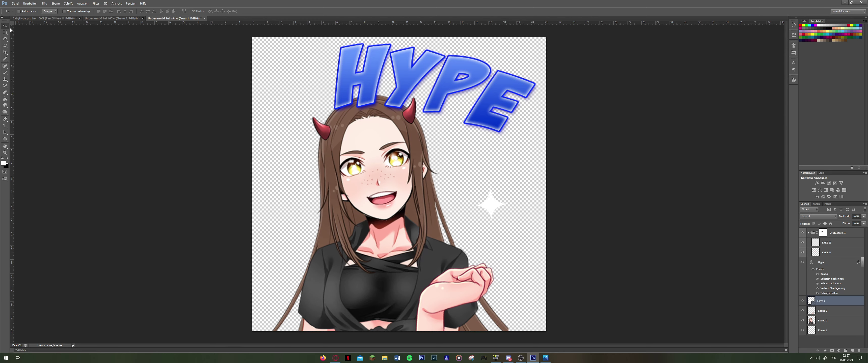
pyautogui.scroll(-2, 354, 150)
pyautogui.scroll(3, 392, 180)
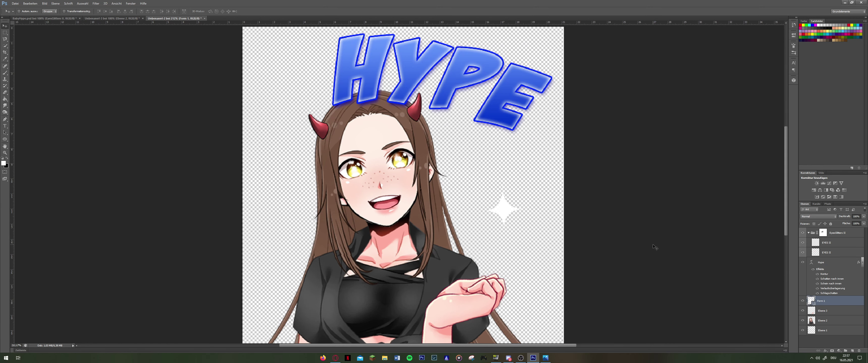
pyautogui.rightClick(810, 298)
pyautogui.click(819, 115)
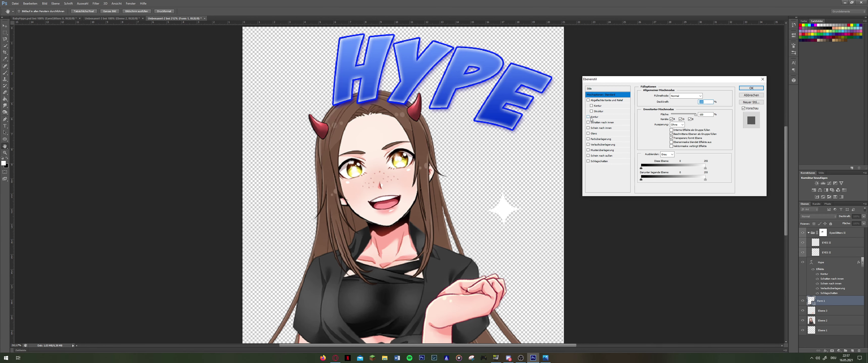
# Turn on a bright cyan Stroke for the sparkle and tick Drop Shadow.
pyautogui.click(588, 117)
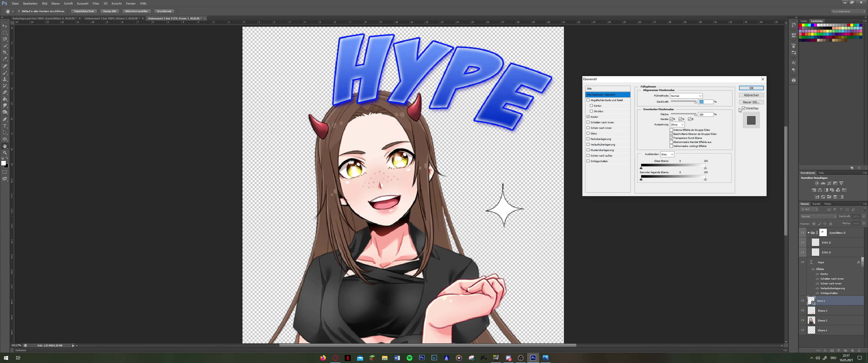
pyautogui.click(603, 119)
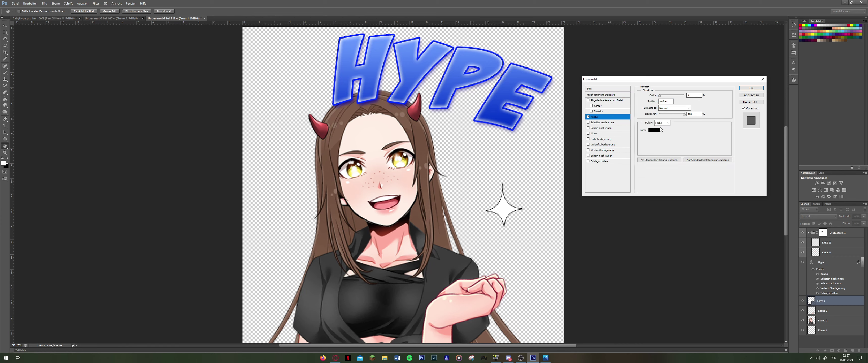
pyautogui.click(659, 131)
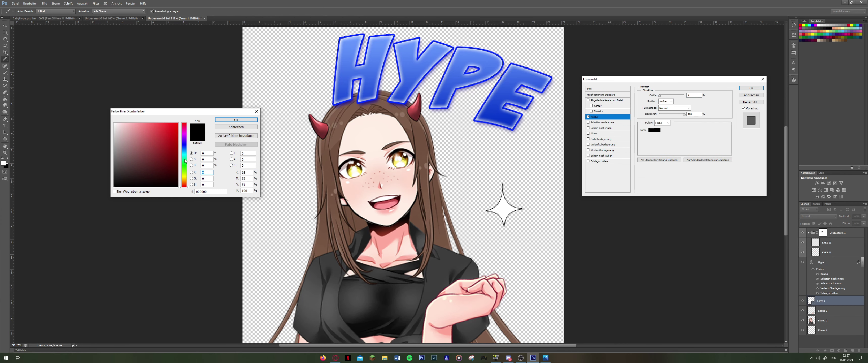
pyautogui.moveTo(185, 162); pyautogui.dragTo(185, 155)
pyautogui.click(178, 124)
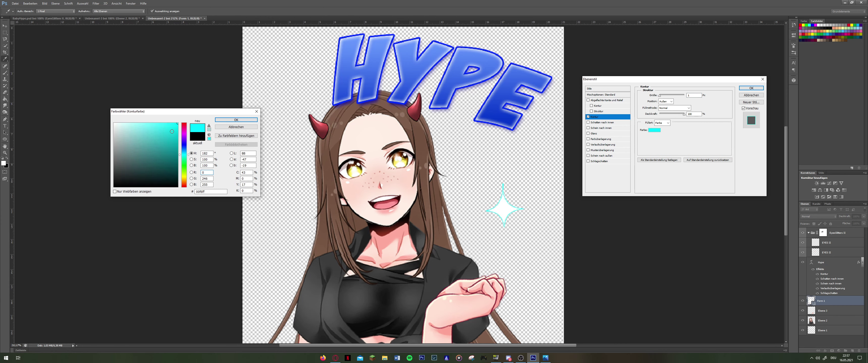
pyautogui.click(177, 134)
pyautogui.click(177, 124)
pyautogui.moveTo(185, 155); pyautogui.dragTo(185, 154)
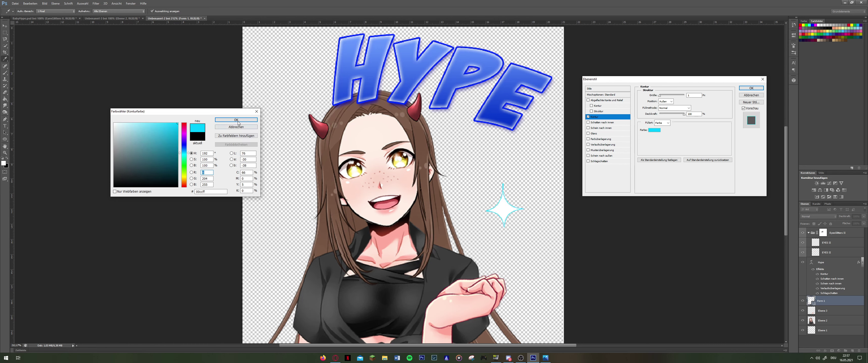
pyautogui.click(185, 154)
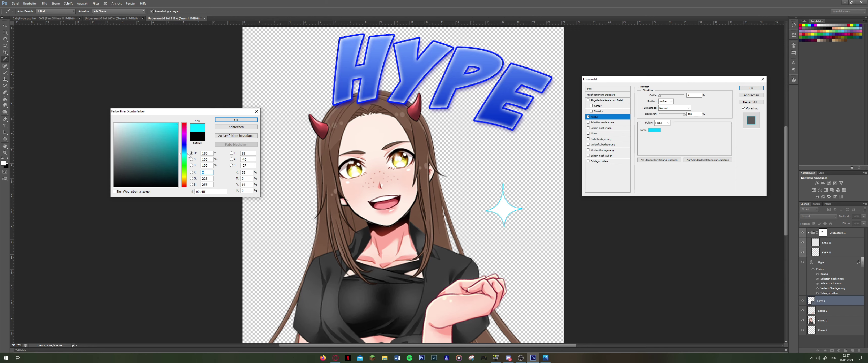
pyautogui.click(188, 153)
pyautogui.click(236, 120)
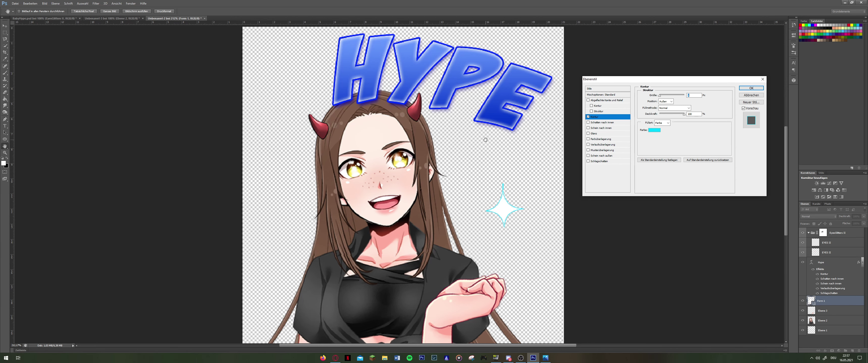
pyautogui.click(600, 162)
# Make the drop shadow a larger bright cyan glow in Normal mode and apply the style.
pyautogui.moveTo(660, 129); pyautogui.dragTo(664, 129)
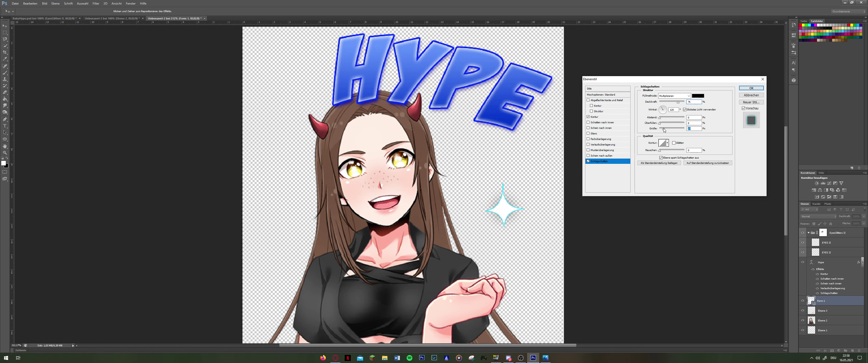
pyautogui.click(669, 96)
pyautogui.click(689, 96)
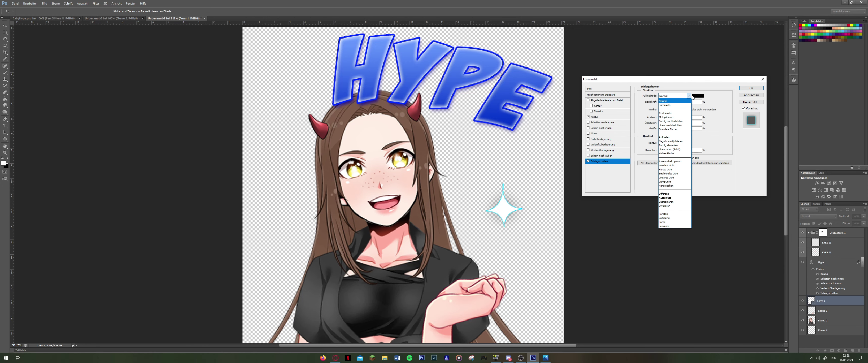
pyautogui.click(698, 96)
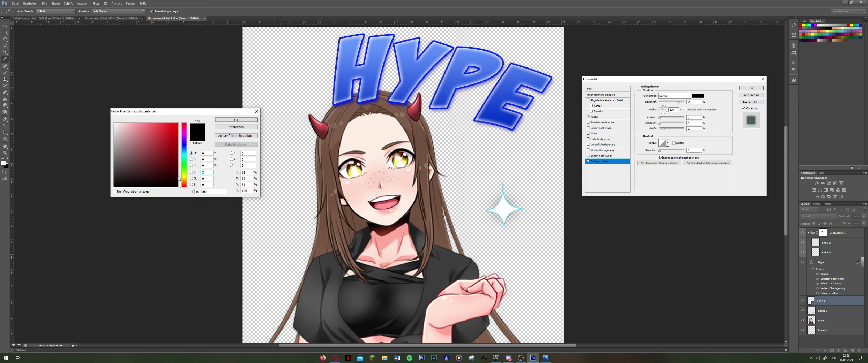
pyautogui.click(185, 157)
pyautogui.click(177, 124)
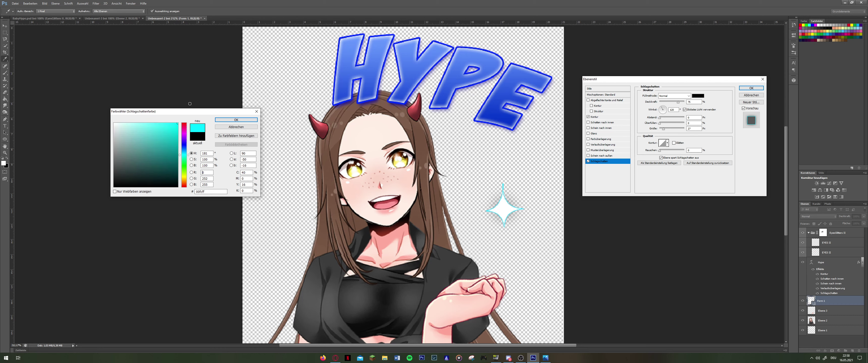
pyautogui.click(233, 120)
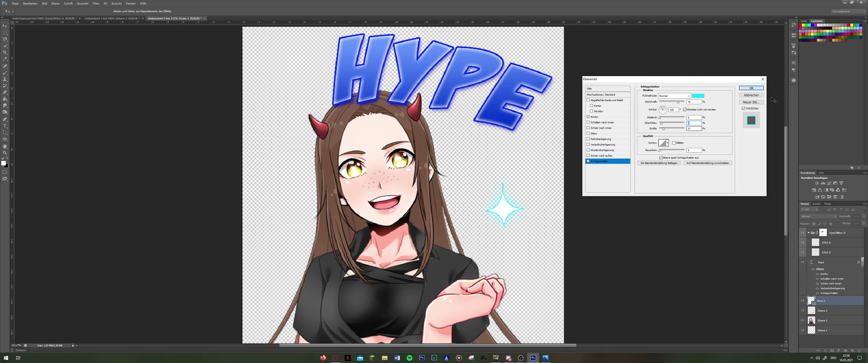
pyautogui.click(751, 88)
pyautogui.scroll(-3, 529, 123)
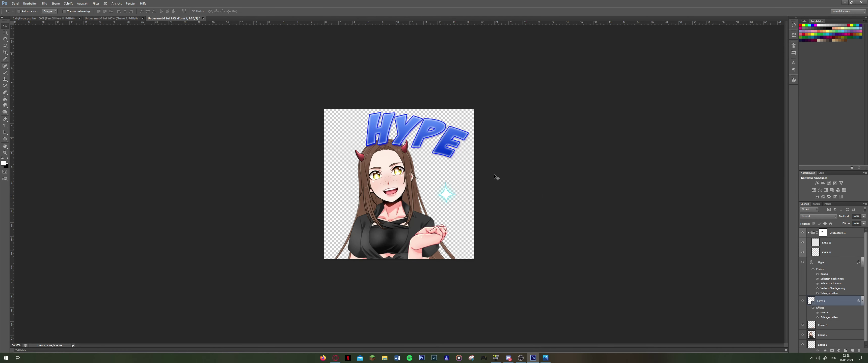
# Move the sparkle up between the horn and HYPE and scale it to about 82%.
pyautogui.hotkey('ctrl', 't')
pyautogui.moveTo(445, 197)
pyautogui.mouseDown()
pyautogui.moveTo(425, 171)
pyautogui.moveTo(432, 175)
pyautogui.mouseUp()
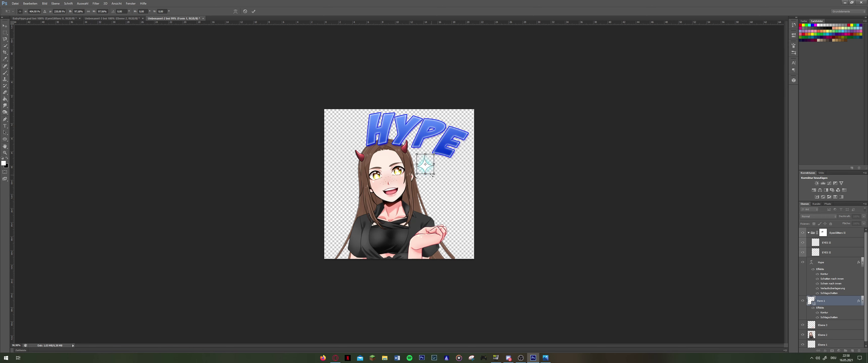
pyautogui.press('Escape')
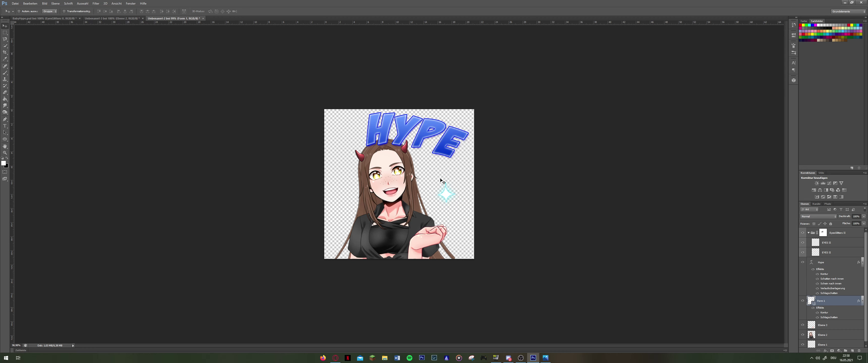
pyautogui.hotkey('ctrl', '+')
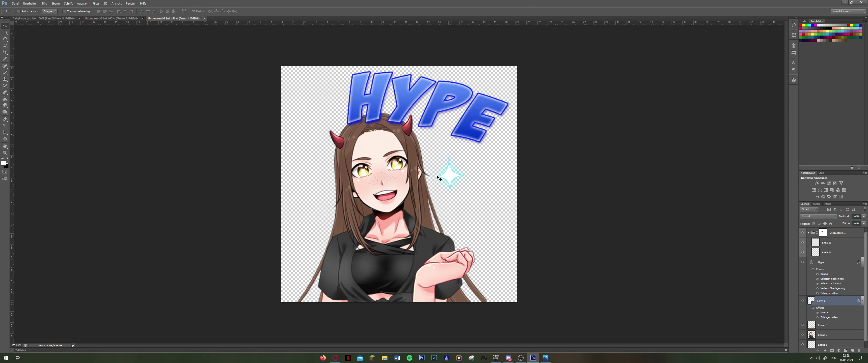
pyautogui.moveTo(437, 176); pyautogui.dragTo(432, 149)
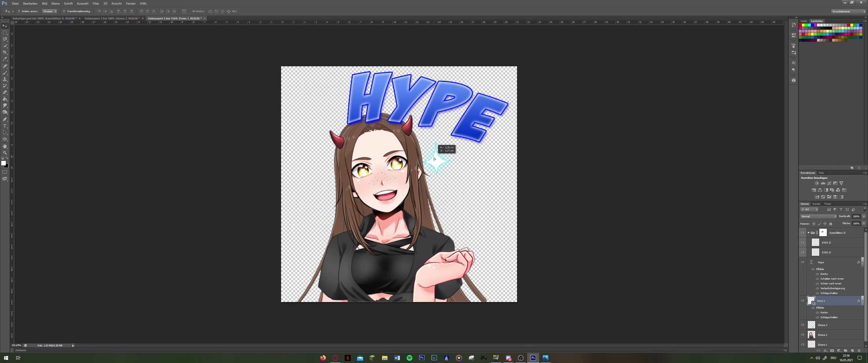
pyautogui.moveTo(434, 158)
pyautogui.mouseDown()
pyautogui.moveTo(427, 143)
pyautogui.moveTo(438, 131)
pyautogui.mouseUp()
pyautogui.hotkey('ctrl', 't')
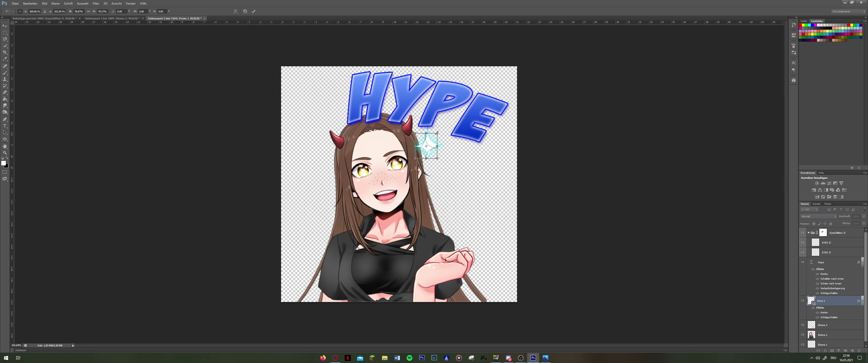
pyautogui.press('Return')
# Duplicate the cyan sparkle beside her left horn and shrink the copy to about 77%.
pyautogui.scroll(-3, 438, 135)
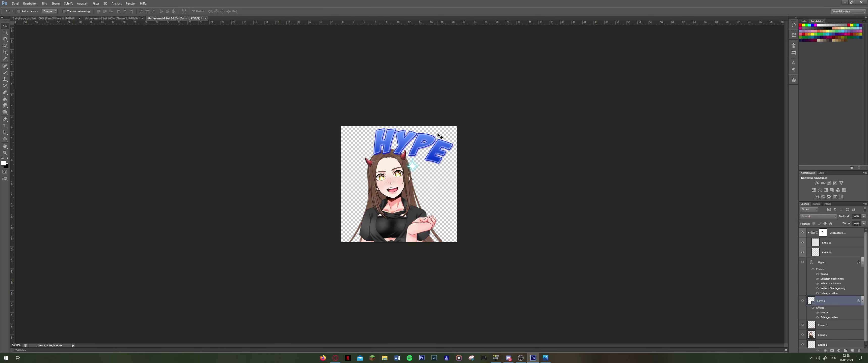
pyautogui.moveTo(432, 163); pyautogui.dragTo(372, 158)
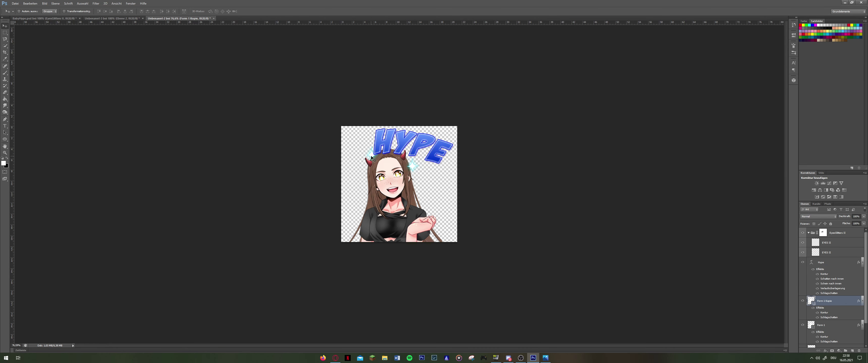
pyautogui.hotkey('ctrl', 't')
pyautogui.moveTo(377, 147); pyautogui.dragTo(376, 149)
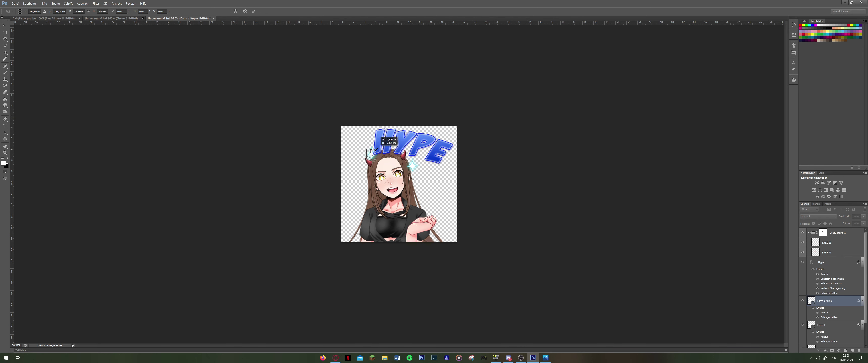
pyautogui.press('Return')
# Add an enlarged sparkle copy on her cheek and shrink another copy to 61%.
pyautogui.hotkey('ctrl', 'alt', 't')
pyautogui.moveTo(373, 159)
pyautogui.mouseDown()
pyautogui.moveTo(373, 191)
pyautogui.moveTo(382, 194)
pyautogui.moveTo(393, 151)
pyautogui.mouseUp()
pyautogui.press('Return')
pyautogui.hotkey('ctrl', 't')
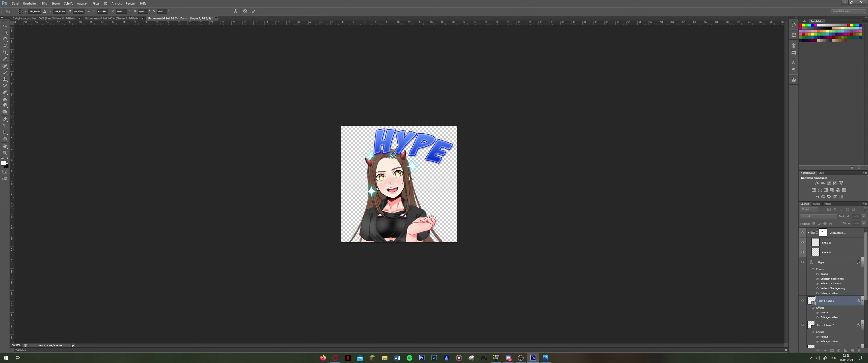
pyautogui.press('Return')
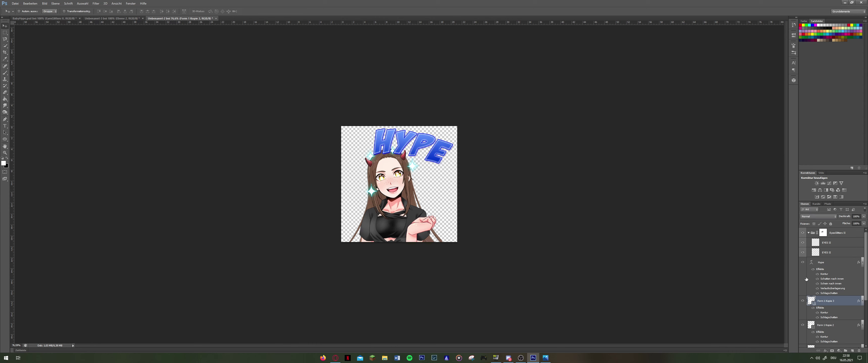
# Nudge the Form 1 Kopie 2 cheek sparkle and the Form 1 Kopie top-left sparkle into place.
pyautogui.click(825, 325)
pyautogui.hotkey('ctrl', 't')
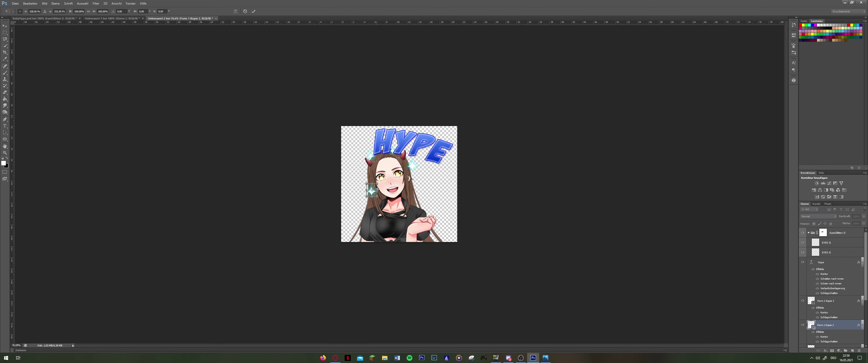
pyautogui.moveTo(372, 191); pyautogui.dragTo(370, 190)
pyautogui.press('Return')
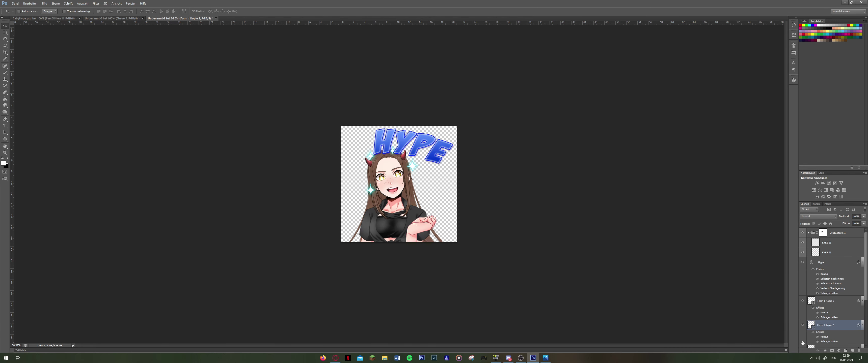
pyautogui.scroll(-2, 829, 338)
pyautogui.click(829, 338)
pyautogui.hotkey('ctrl', 't')
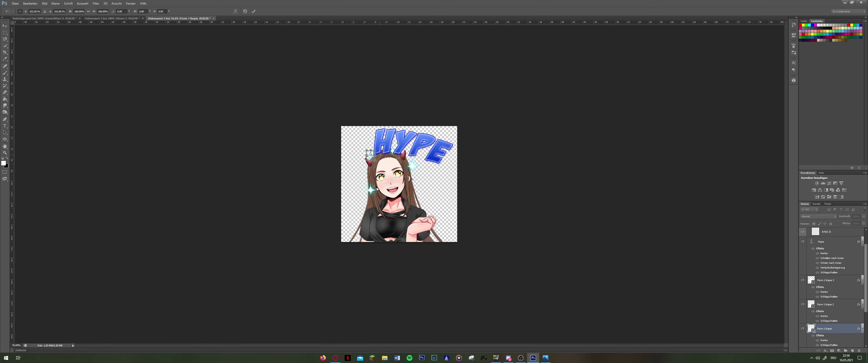
pyautogui.moveTo(371, 156); pyautogui.dragTo(370, 155)
pyautogui.press('Return')
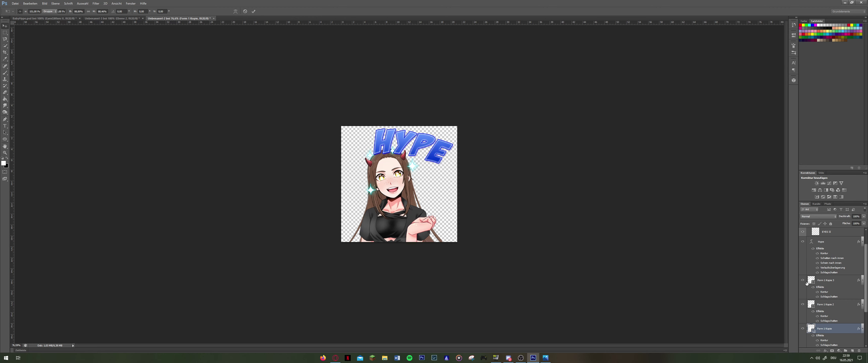
# Transform the original Form 1 sparkle and place another sparkle copy lower right.
pyautogui.scroll(-4, 825, 313)
pyautogui.click(826, 313)
pyautogui.hotkey('ctrl', 't')
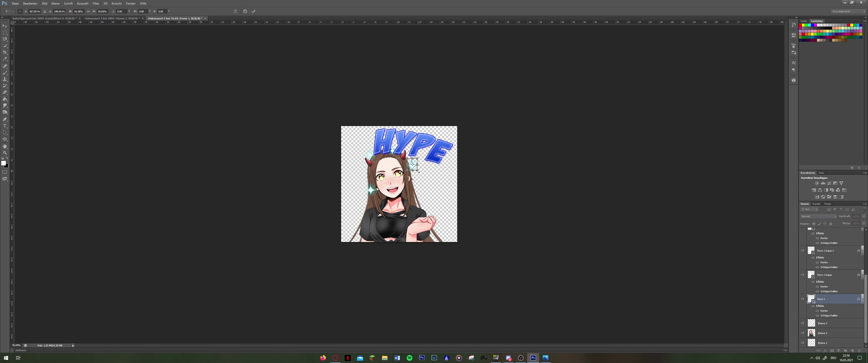
pyautogui.press('Return')
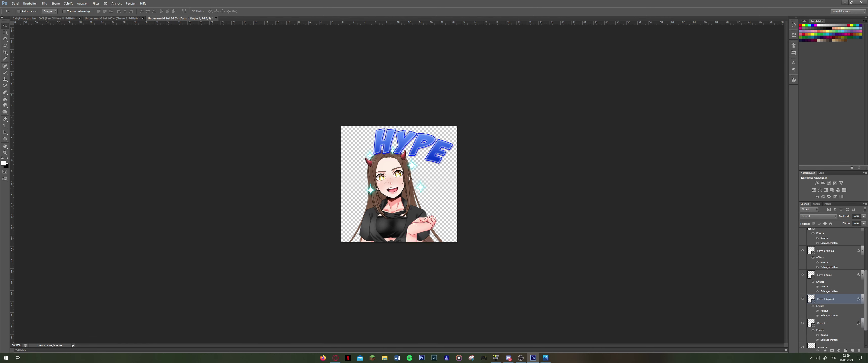
pyautogui.moveTo(400, 182)
pyautogui.keyDown('alt'); pyautogui.mouseDown()
pyautogui.moveTo(409, 203)
pyautogui.moveTo(418, 192)
pyautogui.mouseUp(); pyautogui.keyUp('alt')
pyautogui.hotkey('ctrl', 't')
pyautogui.press('Return')
pyautogui.scroll(-1, 822, 327)
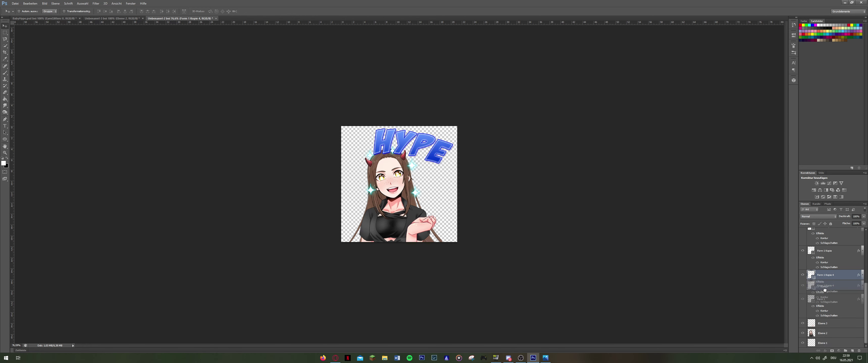
# Move the Form 1 Kopie 4 sparkle layer below Ebene 3, then zoom to check it.
pyautogui.moveTo(825, 275); pyautogui.dragTo(824, 335)
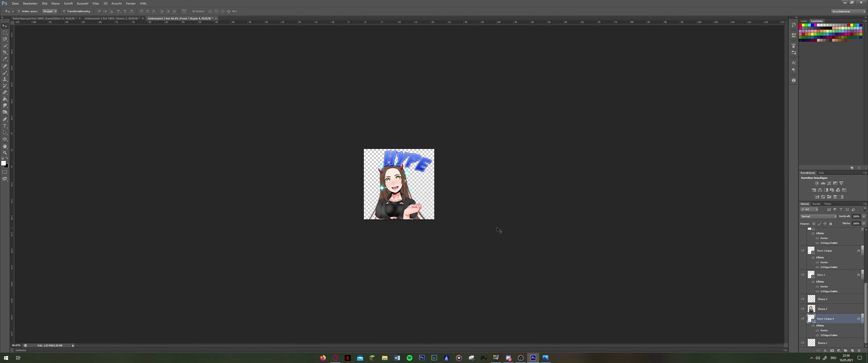
pyautogui.scroll(2, 497, 230)
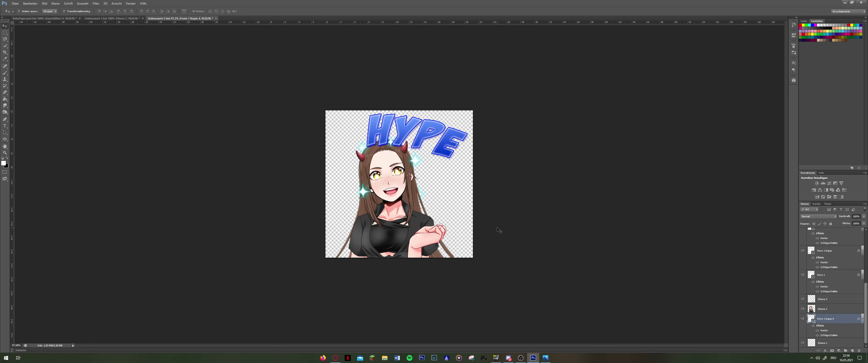
pyautogui.scroll(-3, 498, 230)
pyautogui.scroll(-3, 497, 230)
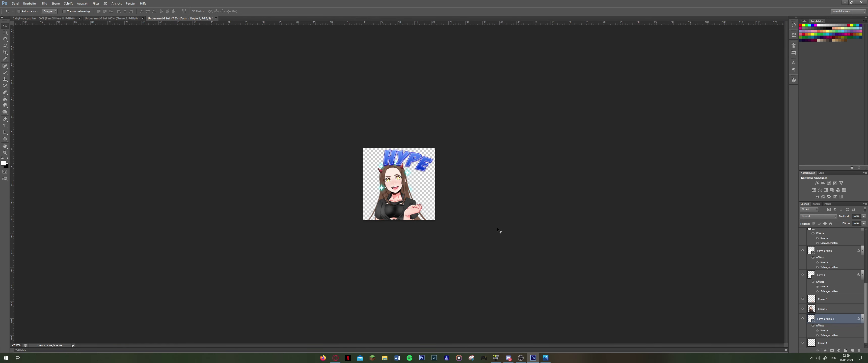